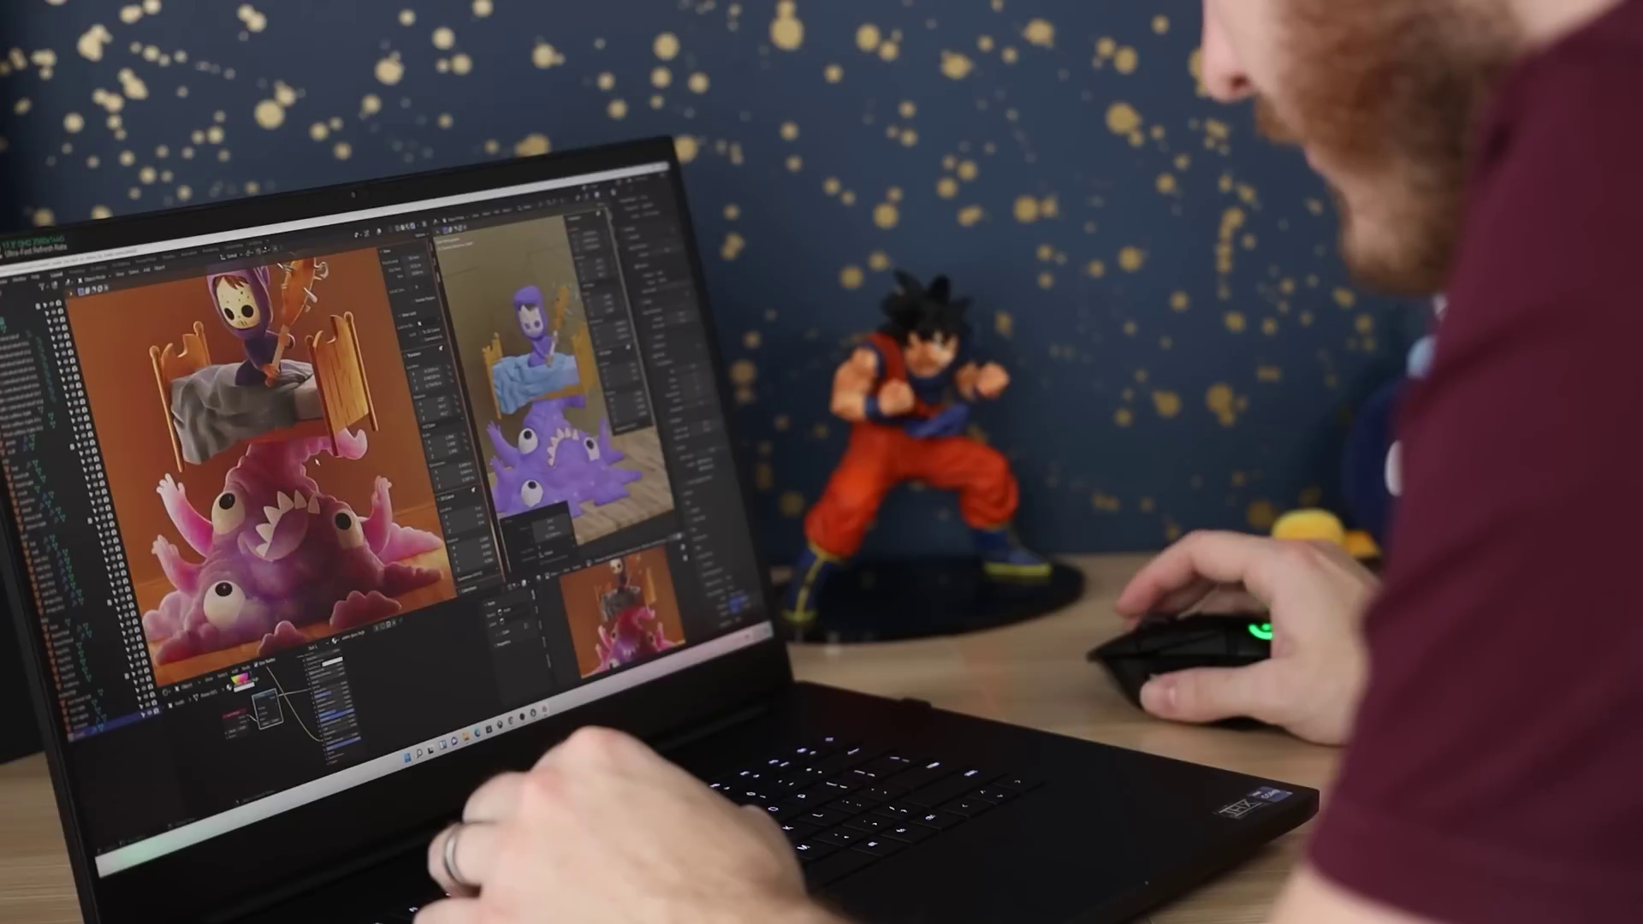
- Zoom the Blender render view in close on the bed and the pink monster
{"action": "scroll", "coordinate": [265, 470], "scroll_direction": "up", "scroll_amount": 3}
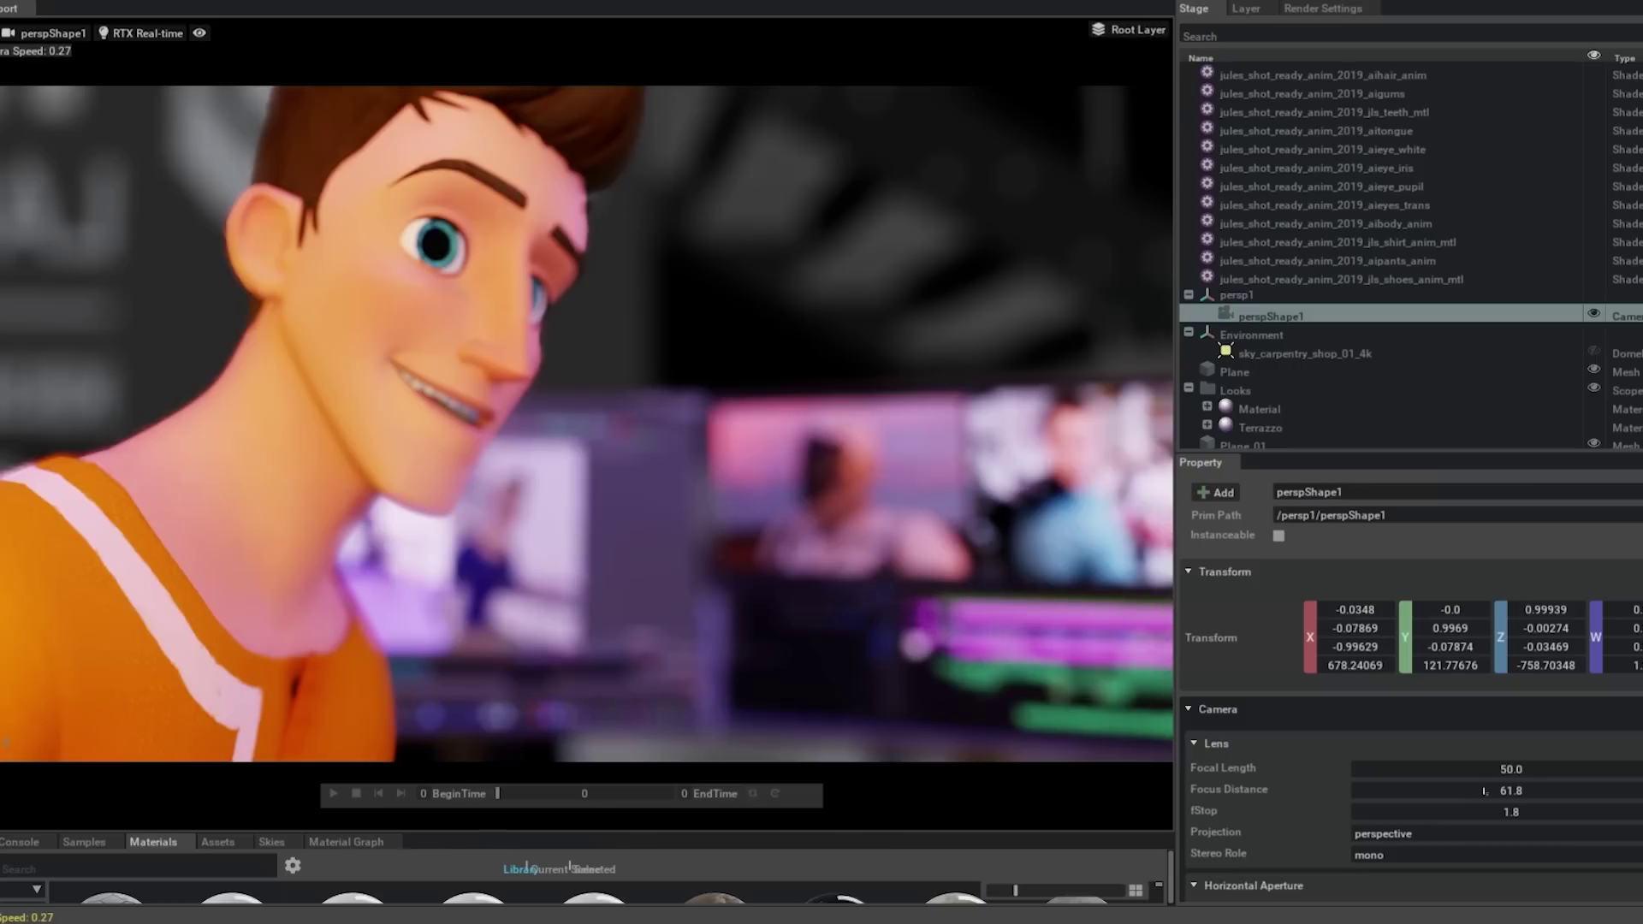
{"action": "left_click_drag", "start_coordinate": [1454, 790], "coordinate": [1560, 811]}
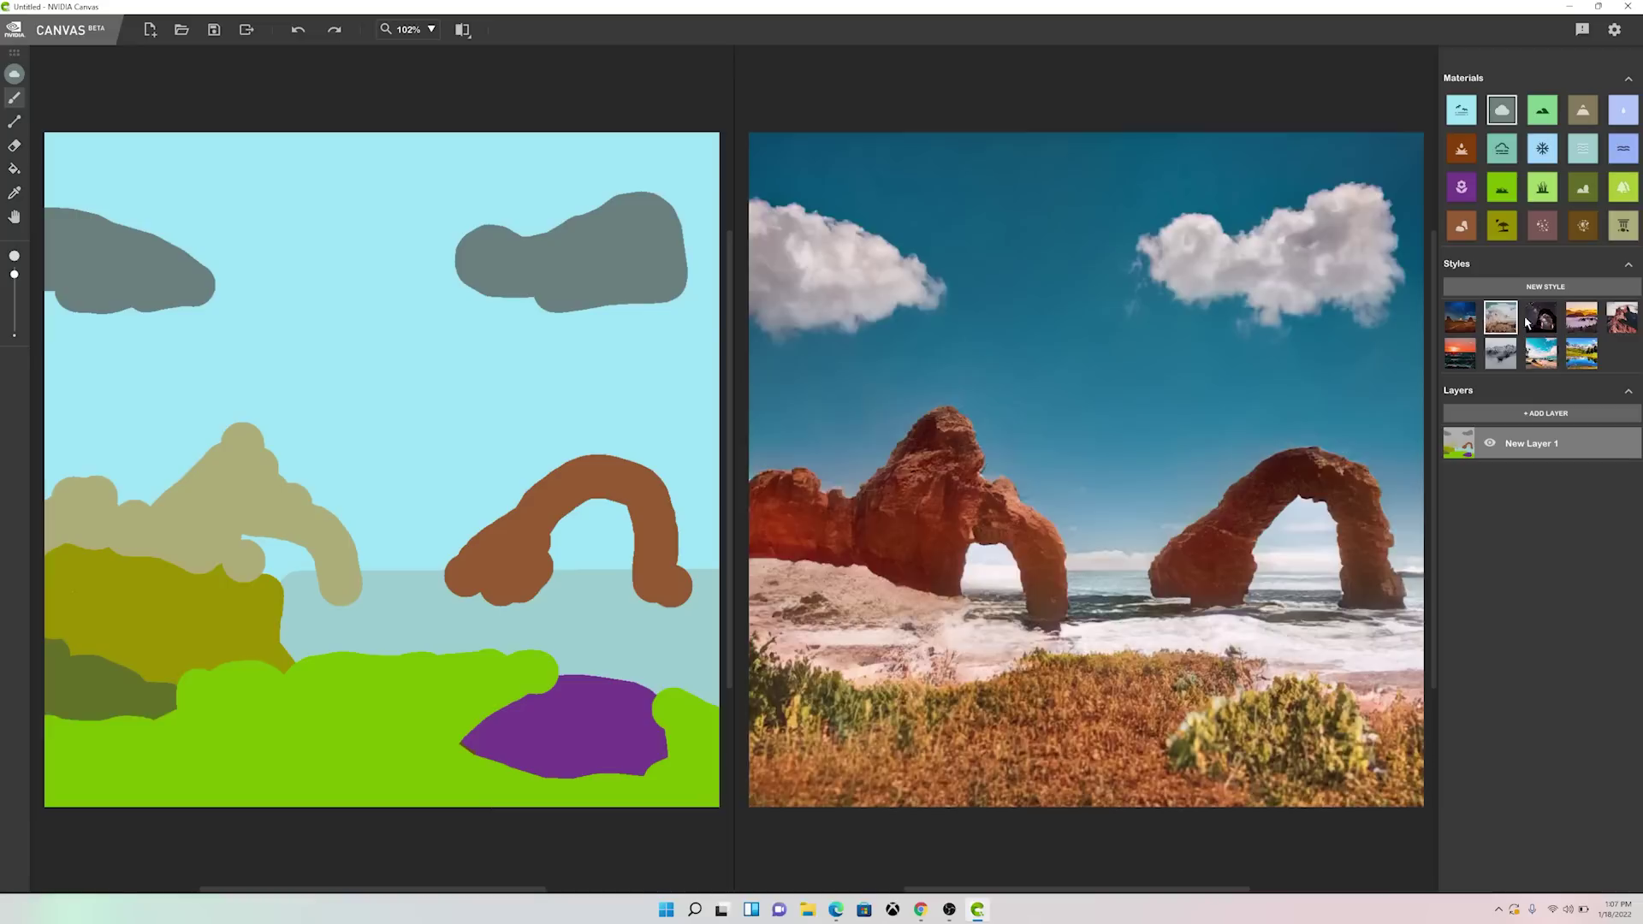
{"action": "left_click", "coordinate": [1541, 317]}
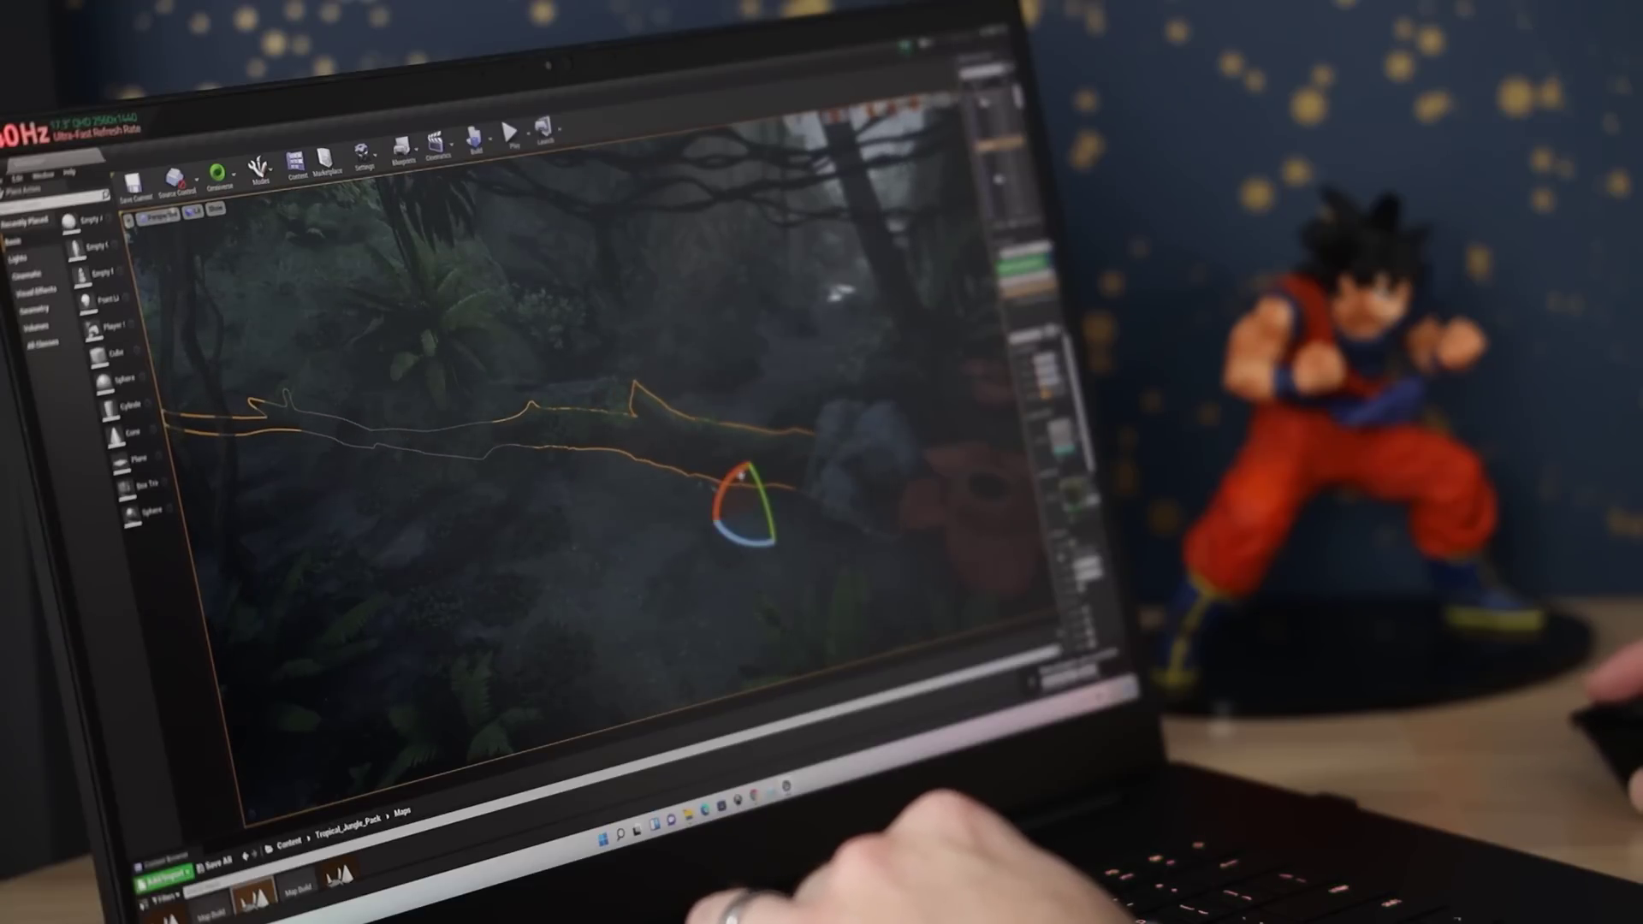
- Play the jungle level walking the mannequin up the path, then fly around the WinterForest level
{"action": "key", "text": "alt+p"}
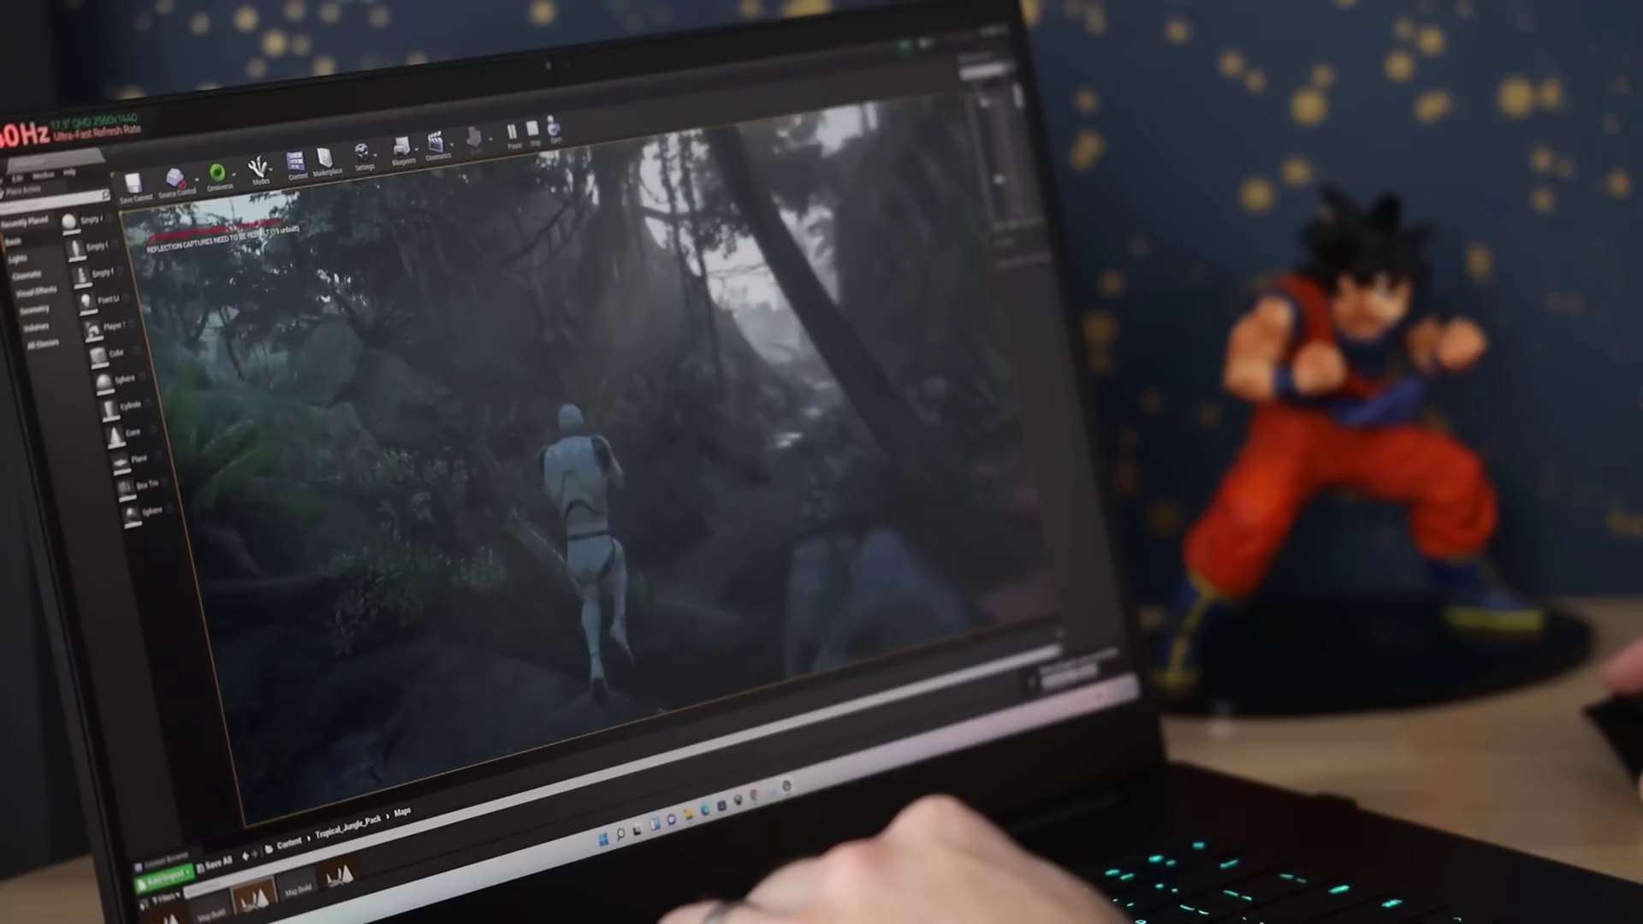
{"action": "key", "text": "w"}
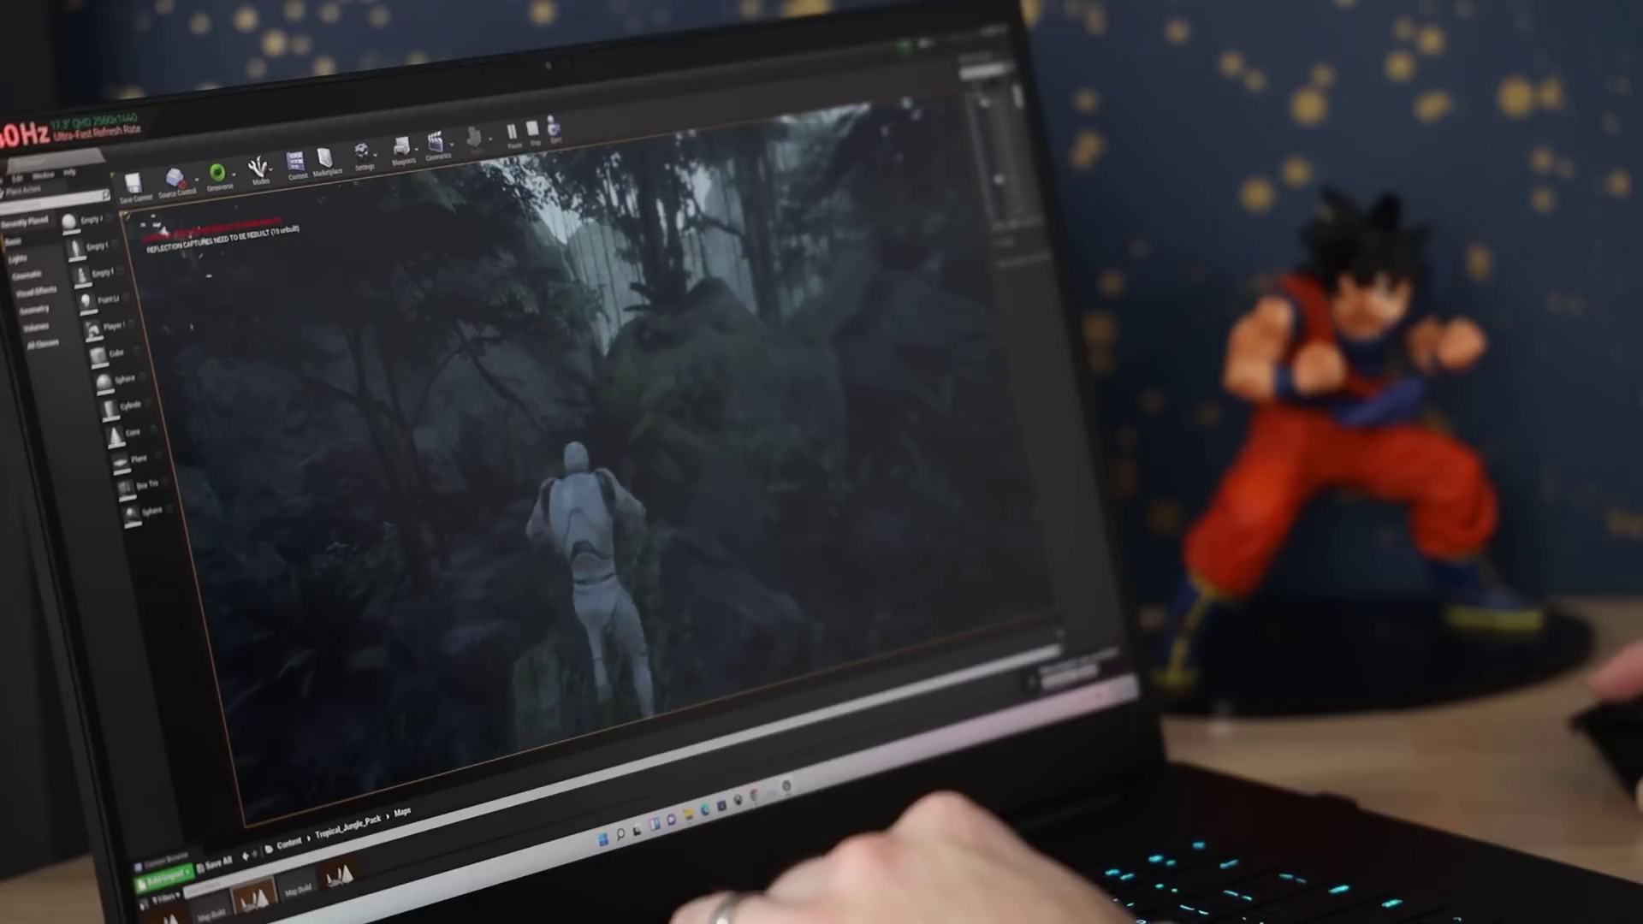
{"action": "key", "text": "Escape"}
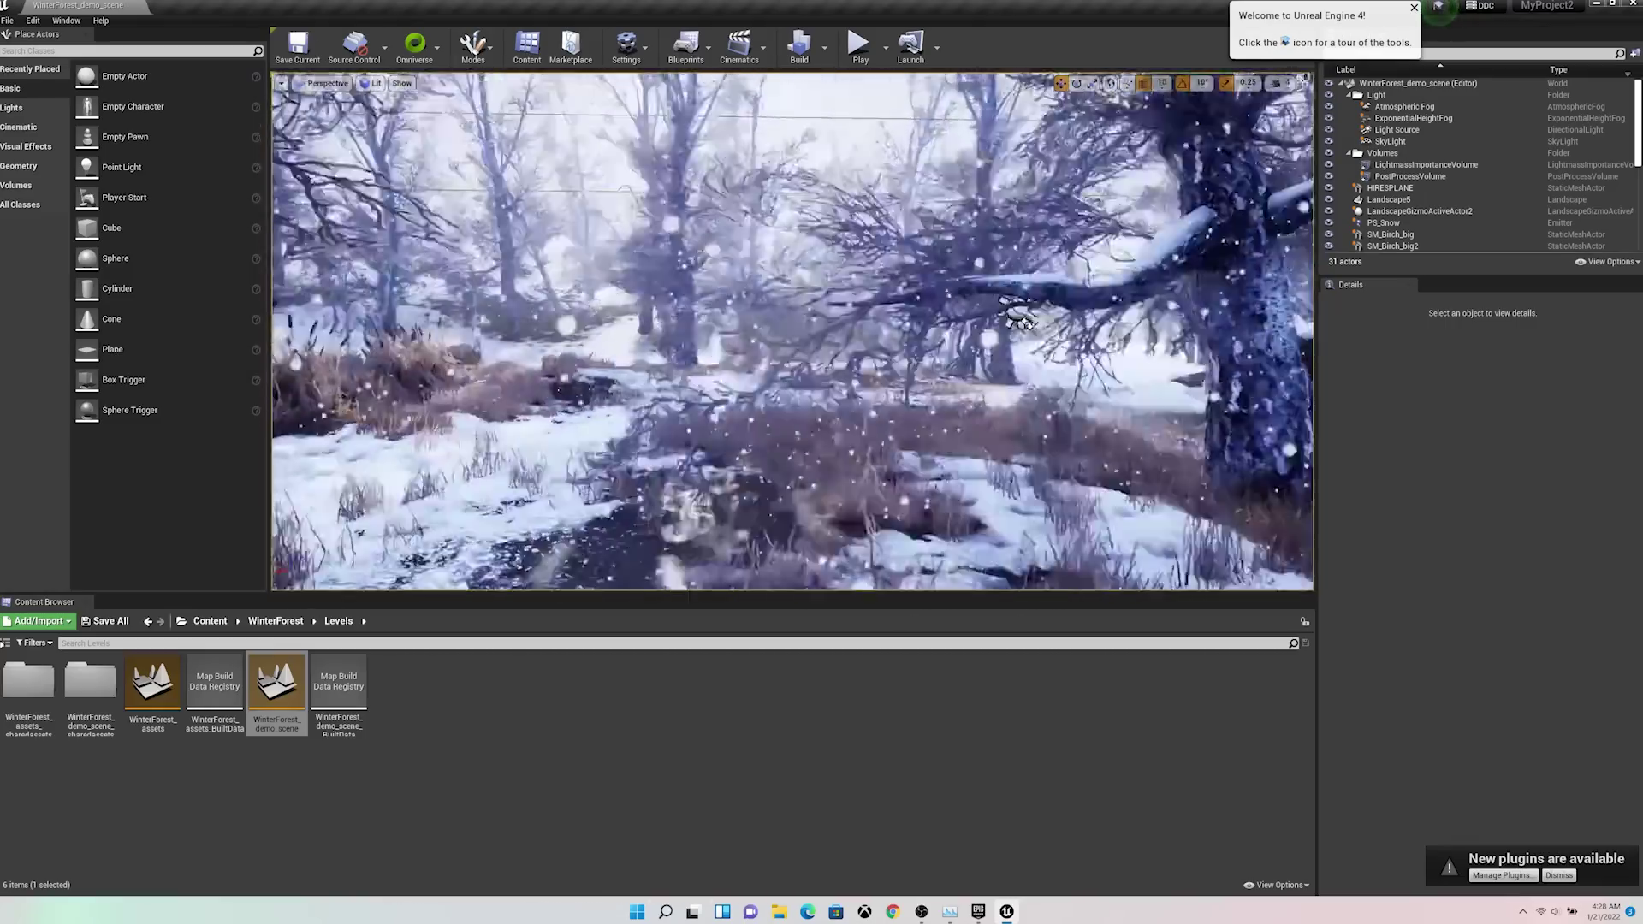
{"action": "right_click_drag", "start_coordinate": [792, 332], "coordinate": [792, 332]}
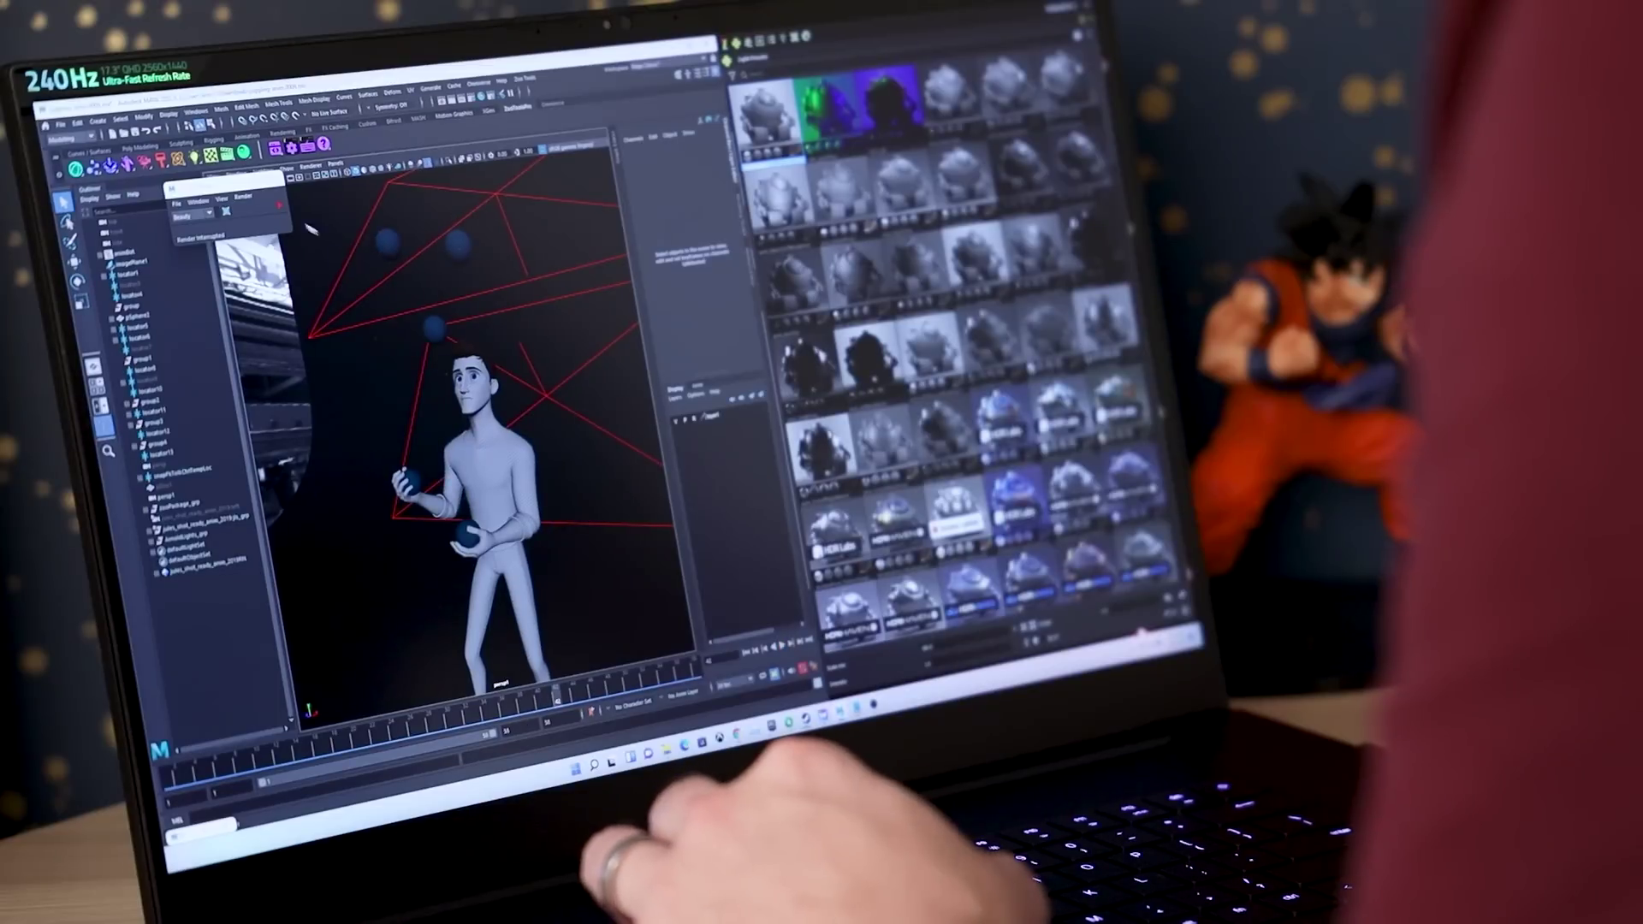
- Start a live Arnold IPR render of the juggler and select the scene's light group
{"action": "left_click", "coordinate": [278, 207]}
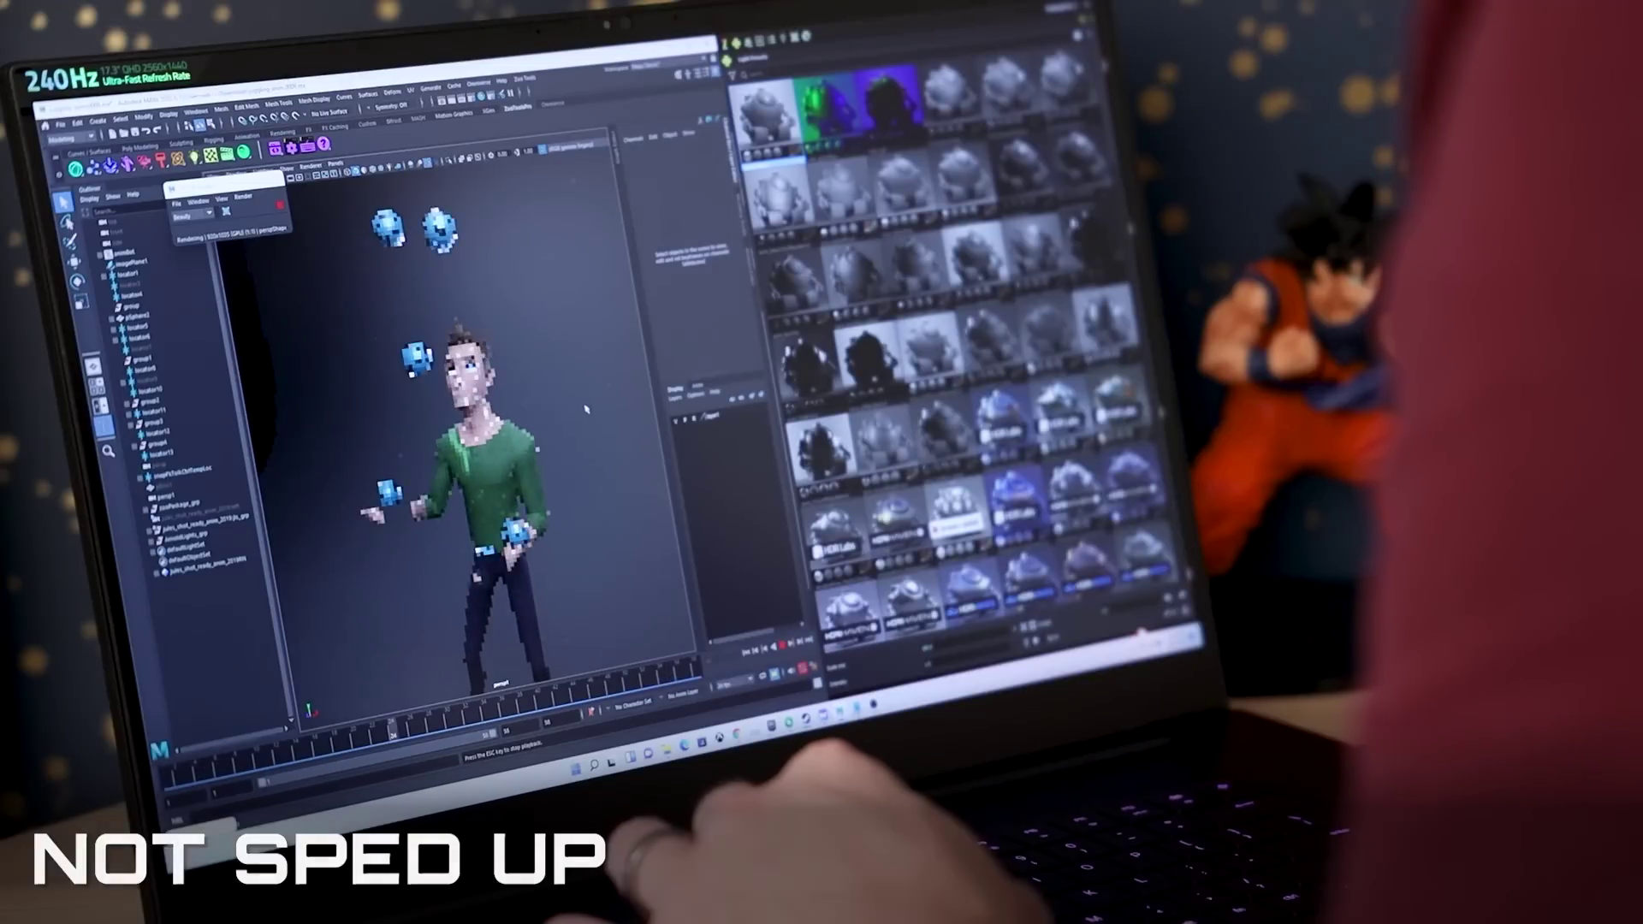
{"action": "left_click", "coordinate": [427, 320]}
{"action": "key", "text": "ctrl+a"}
{"action": "key", "text": "Escape"}
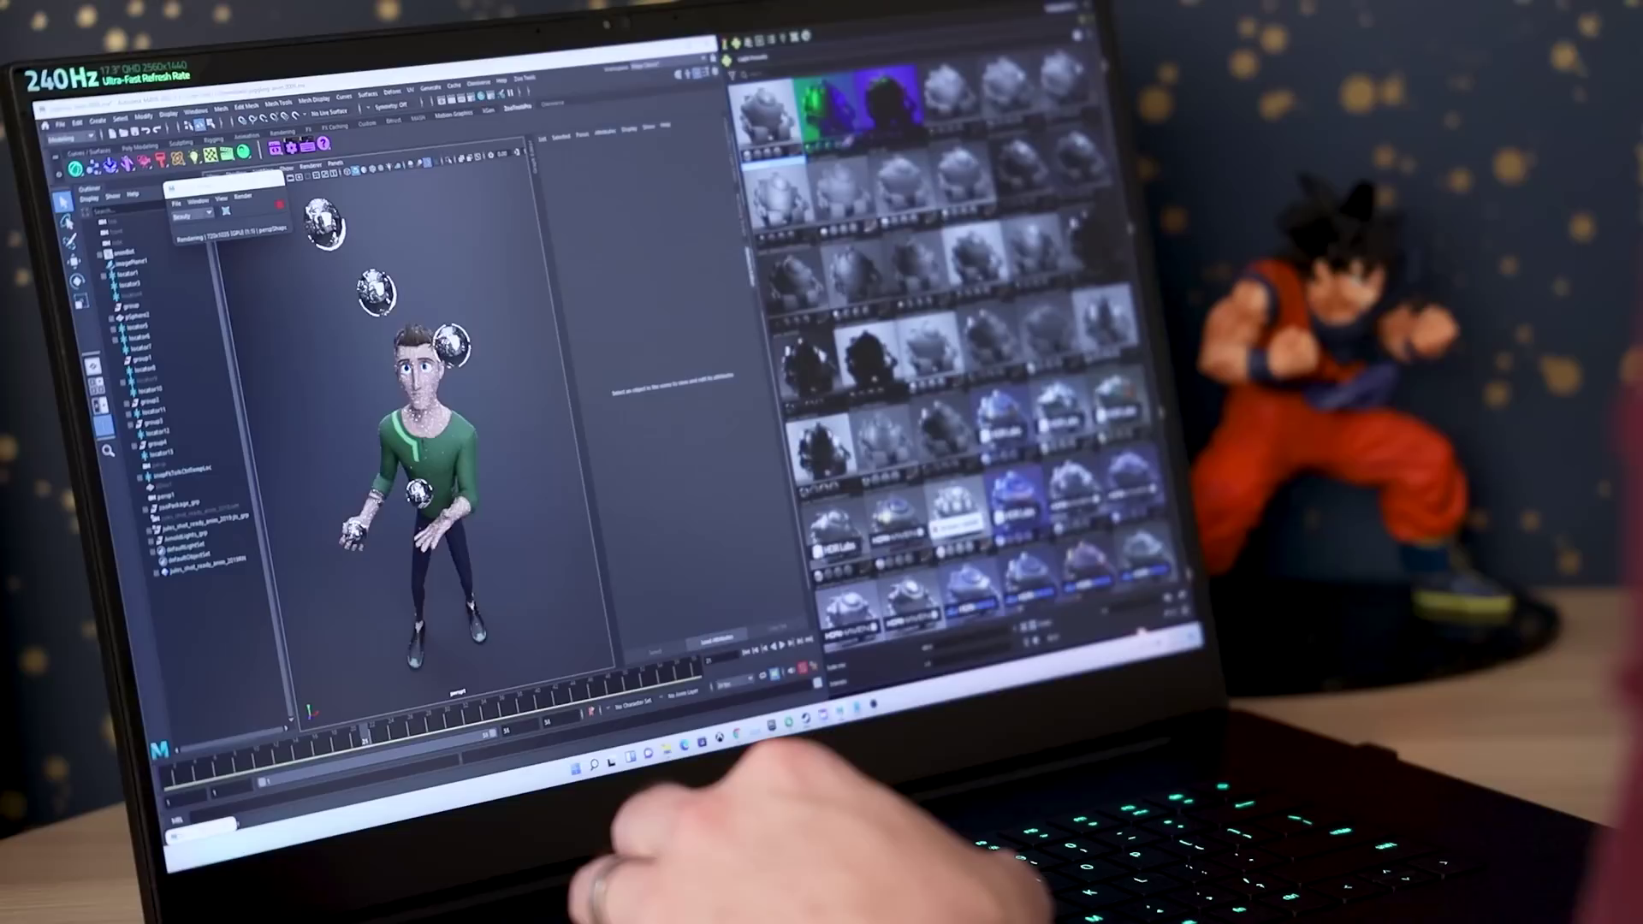
{"action": "left_click", "coordinate": [184, 535]}
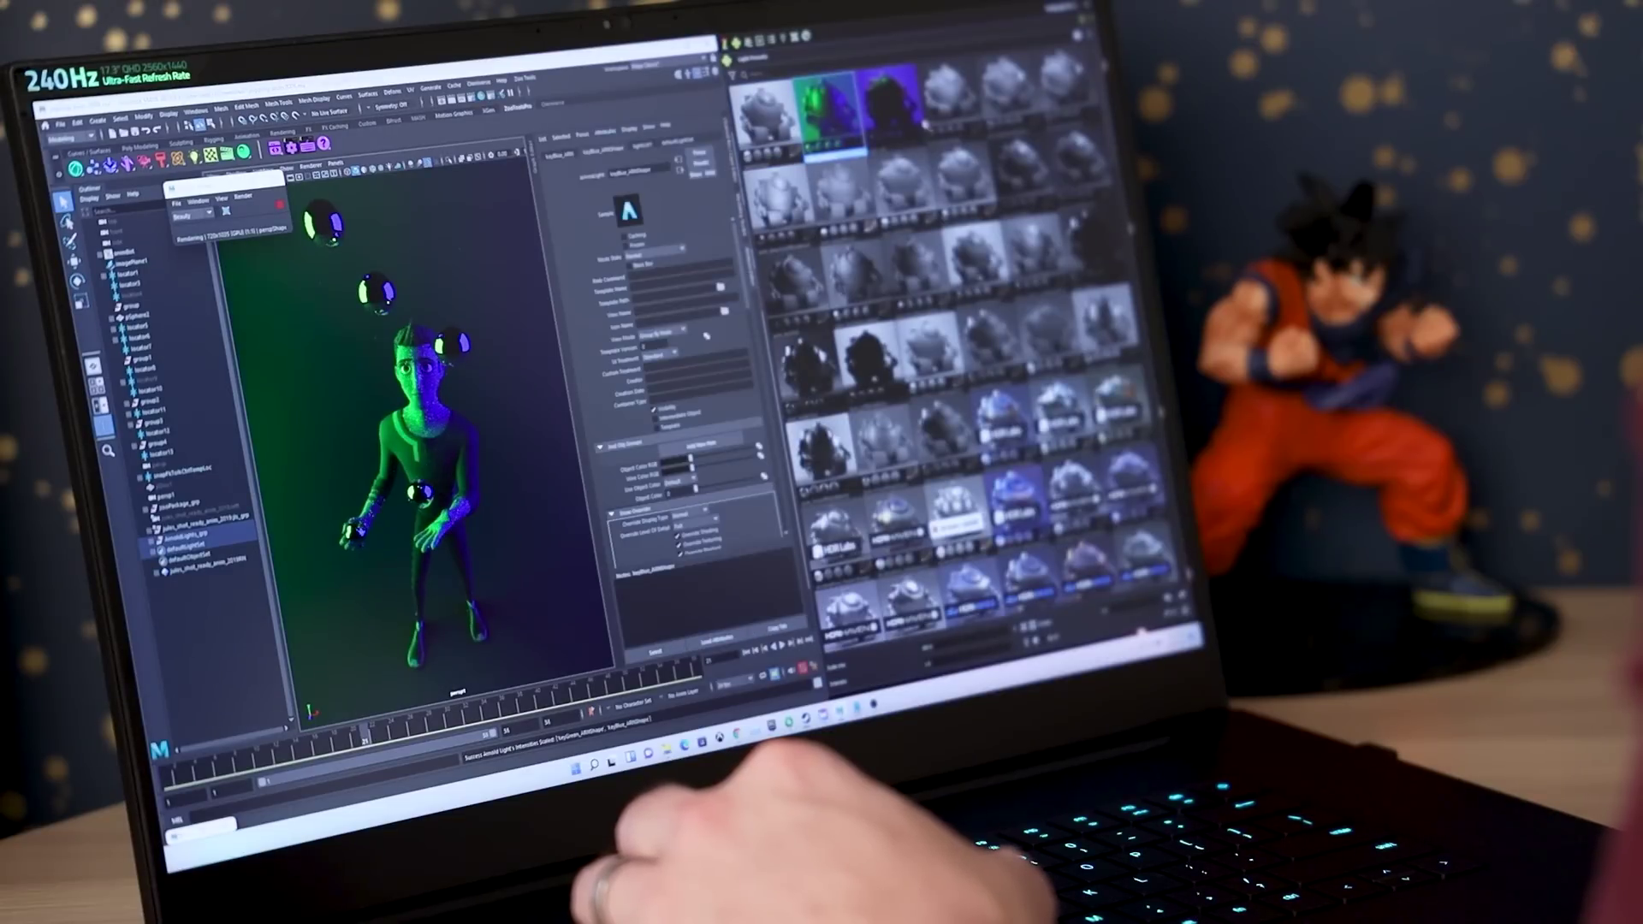
- Try a purple-tinted light preset, then another HDRI preset, and restart the live render
{"action": "left_click", "coordinate": [889, 107]}
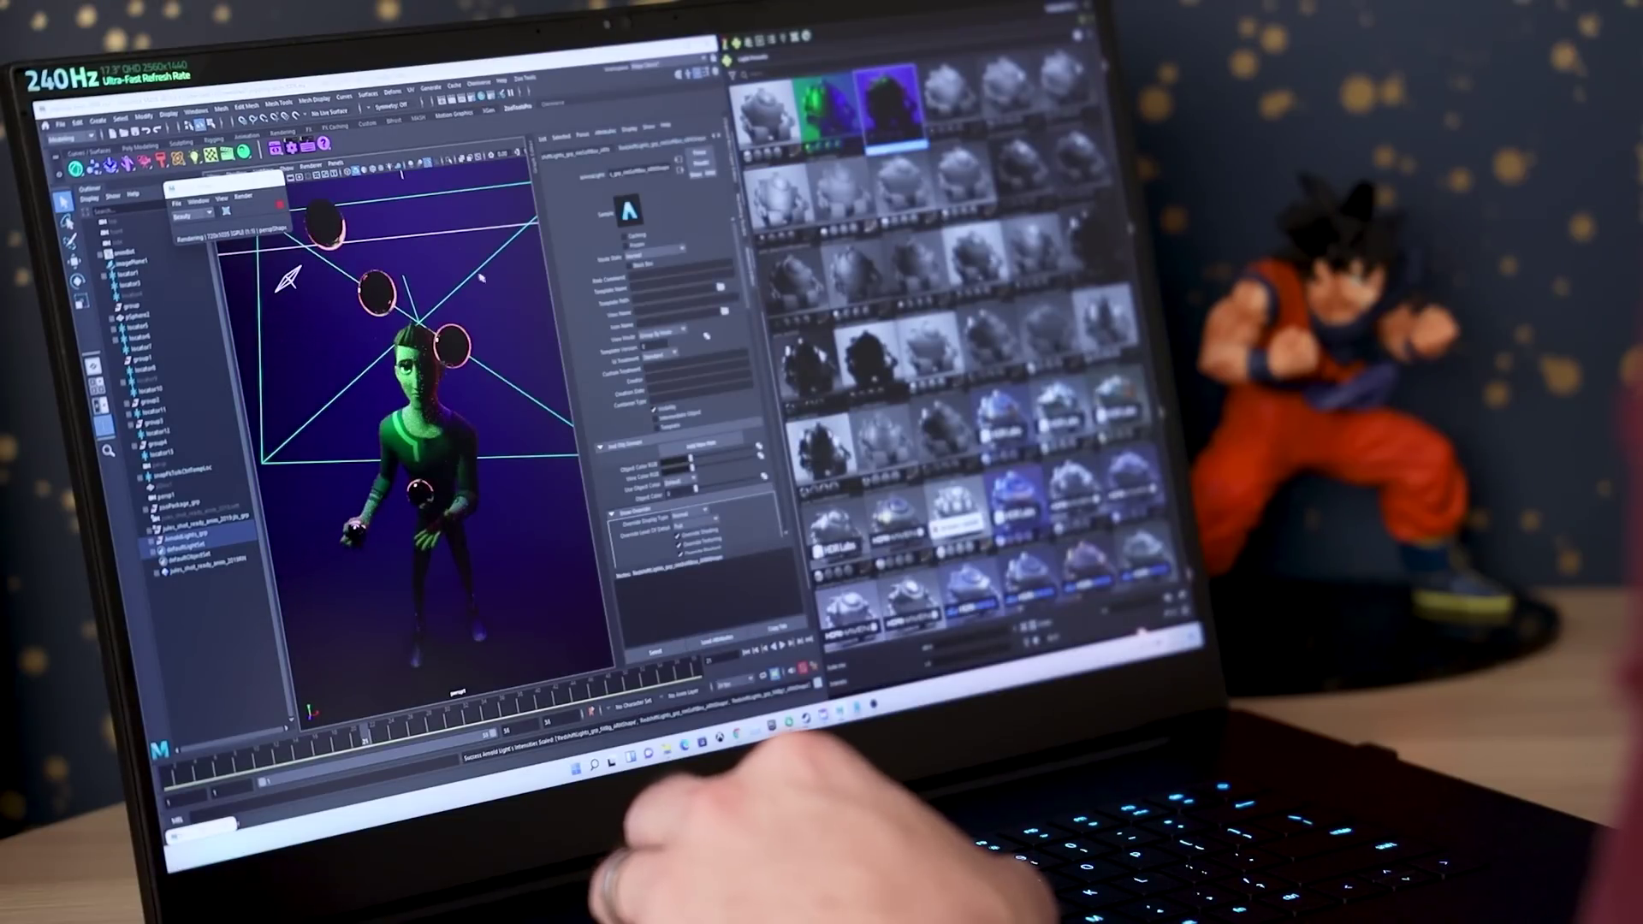
{"action": "scroll", "coordinate": [946, 308], "scroll_direction": "down", "scroll_amount": 3}
{"action": "left_click", "coordinate": [1125, 403]}
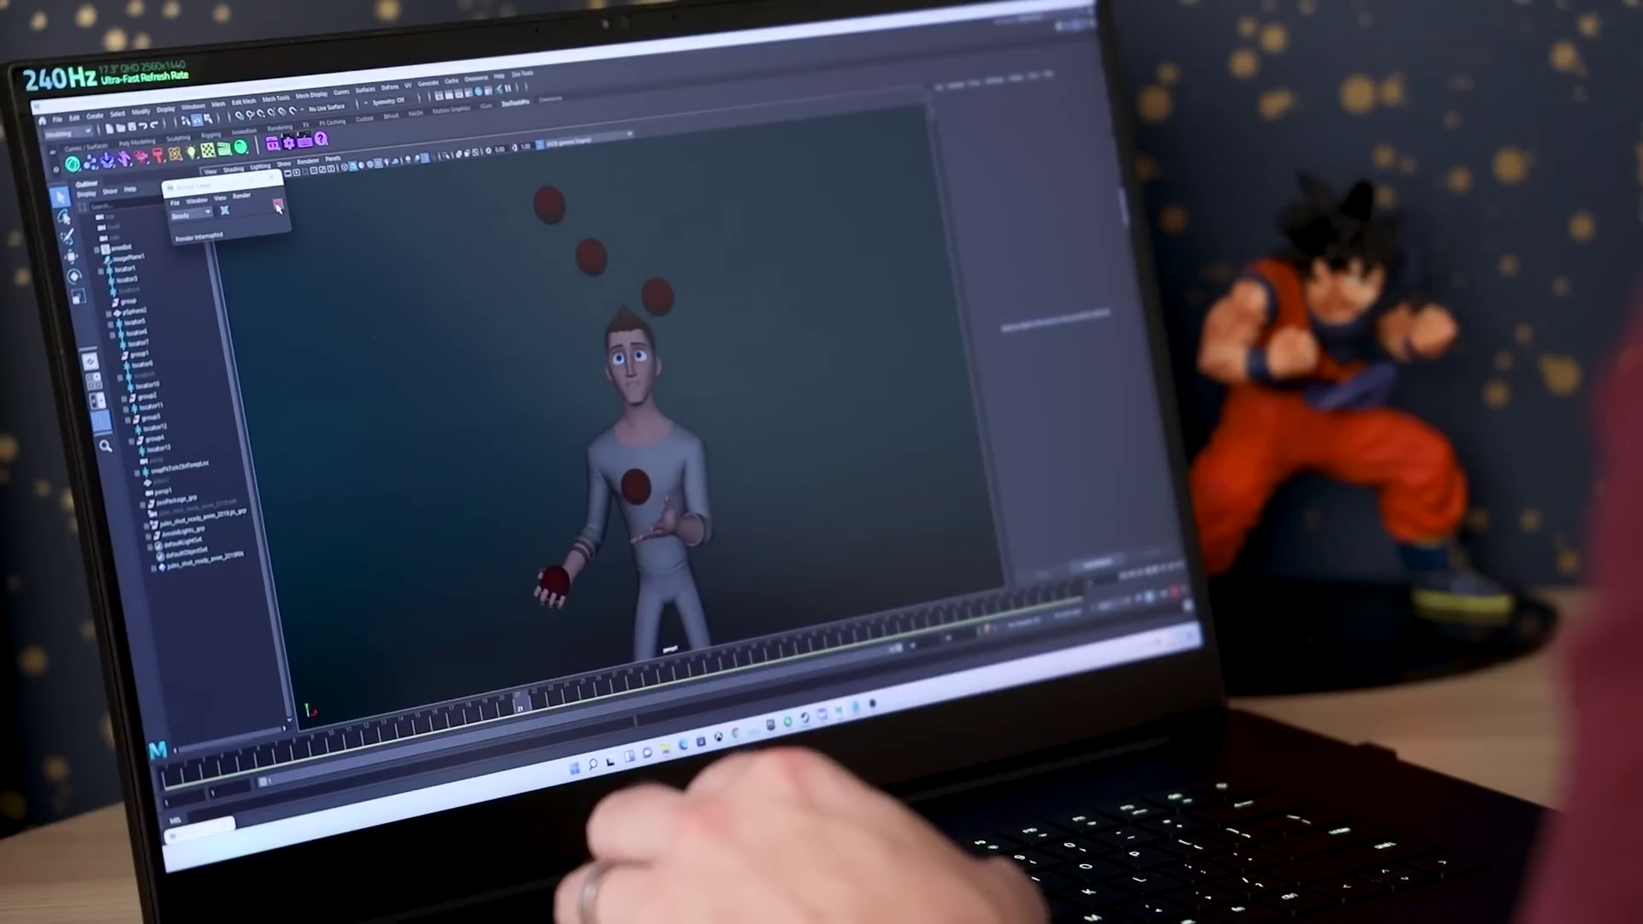
{"action": "left_click", "coordinate": [278, 205]}
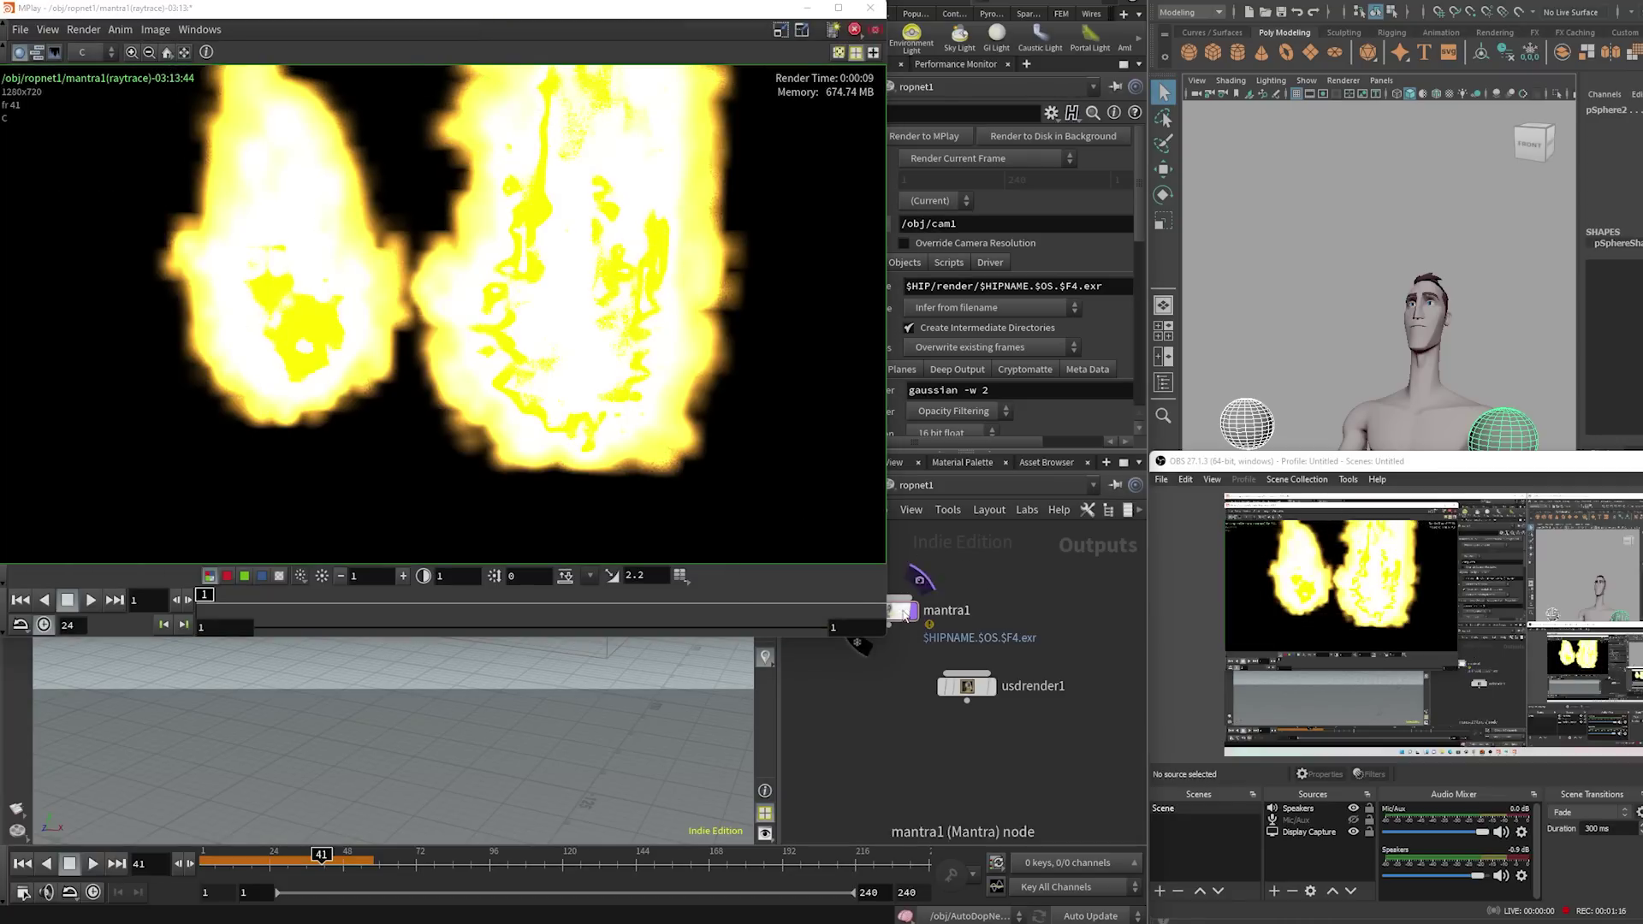
- Set mantra1's Rendering Engine to Physically Based Rendering on its Rendering tab
{"action": "left_click_drag", "start_coordinate": [886, 634], "coordinate": [699, 508]}
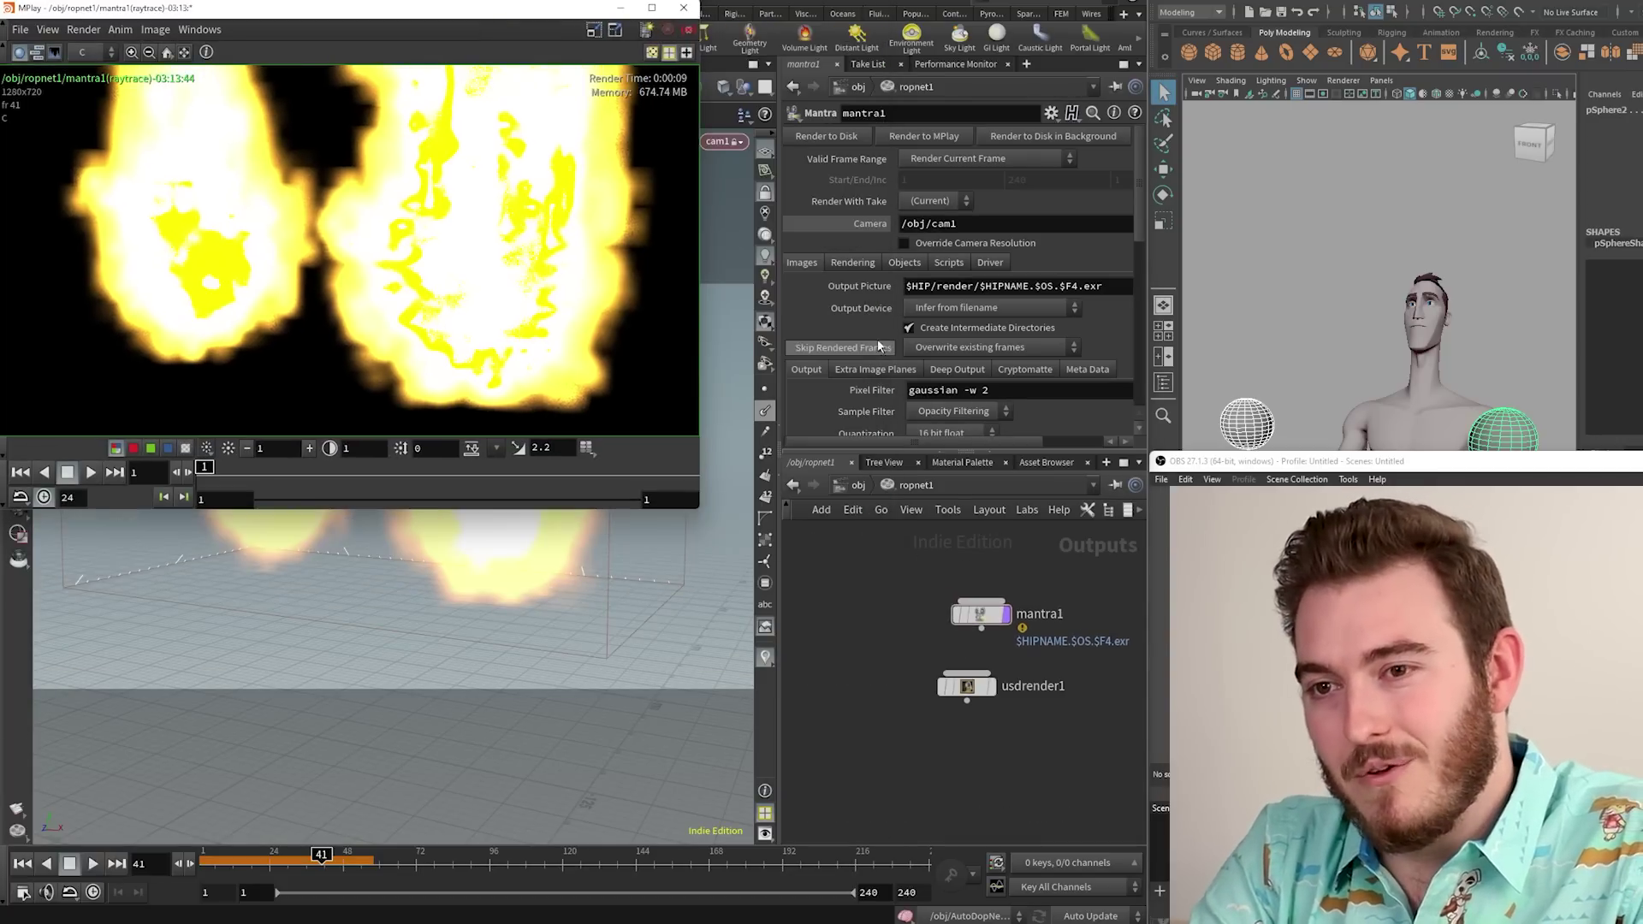
{"action": "left_click", "coordinate": [852, 263]}
{"action": "left_click", "coordinate": [1009, 285]}
{"action": "left_click", "coordinate": [1037, 356]}
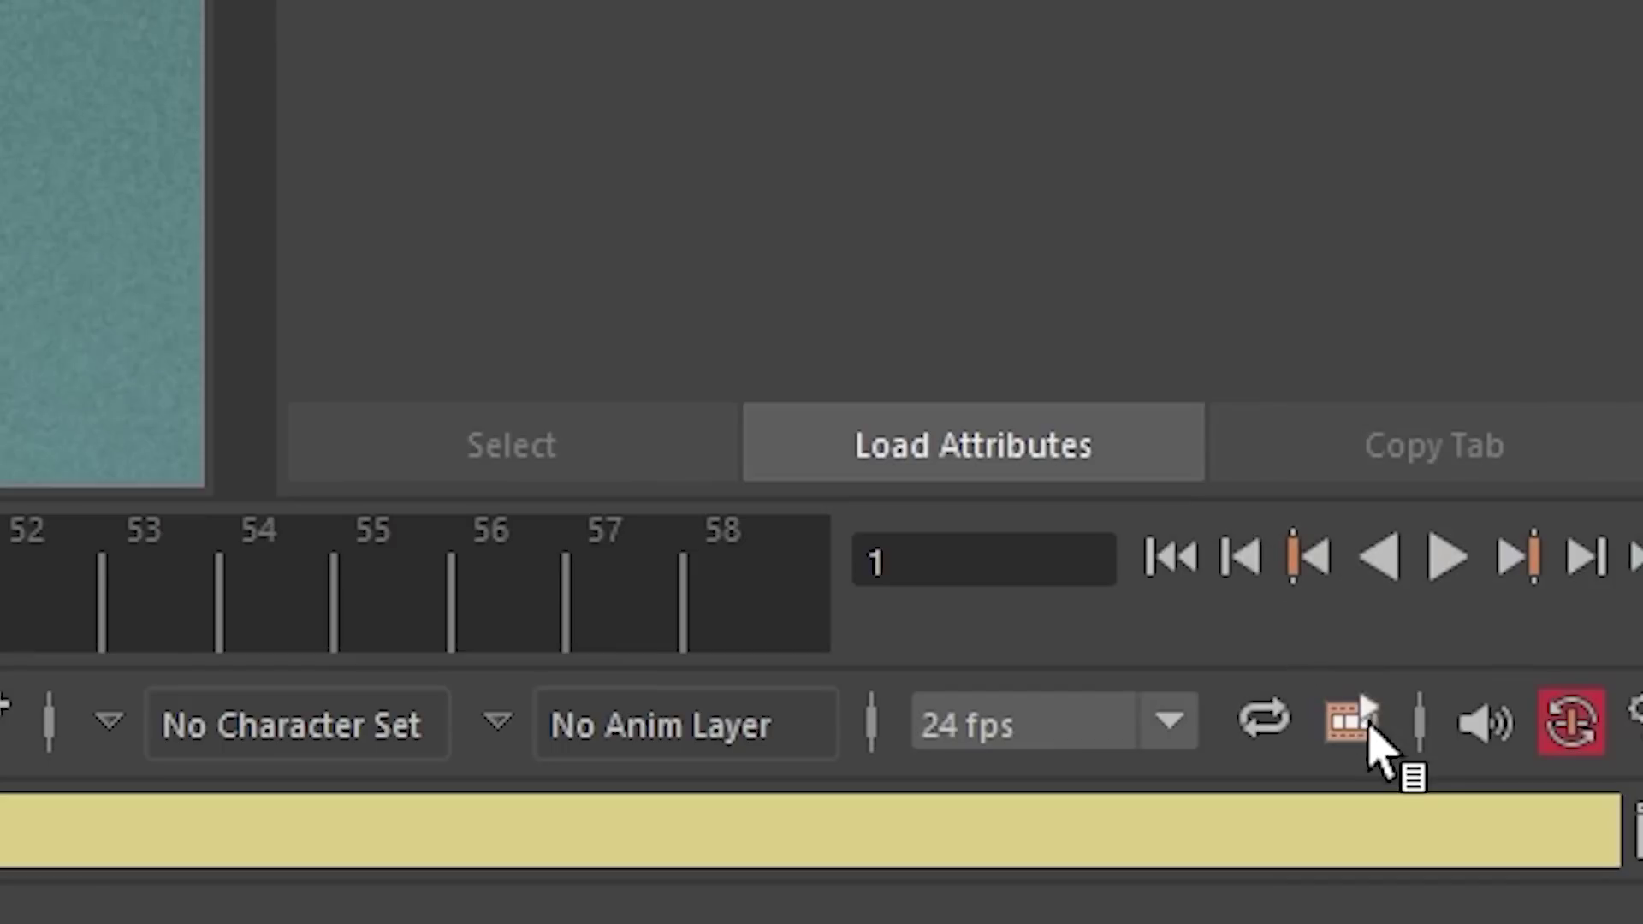
- Switch cached playback to Viewport Hardware Cache and stop the live Arnold render
{"action": "right_click", "coordinate": [1599, 394]}
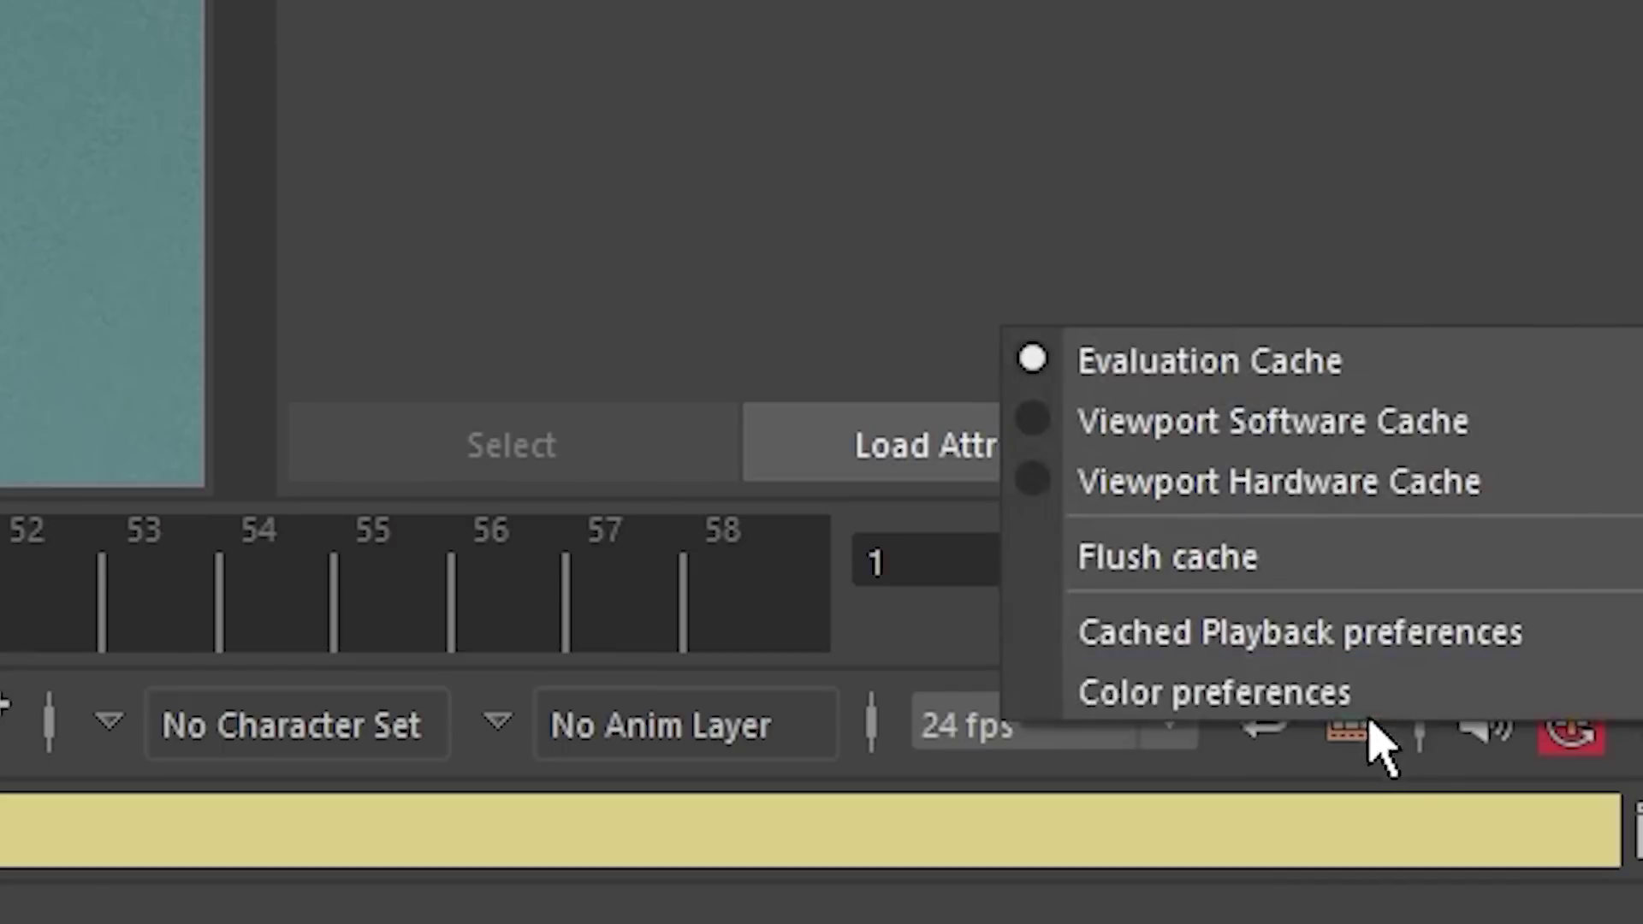
{"action": "left_click", "coordinate": [1340, 498]}
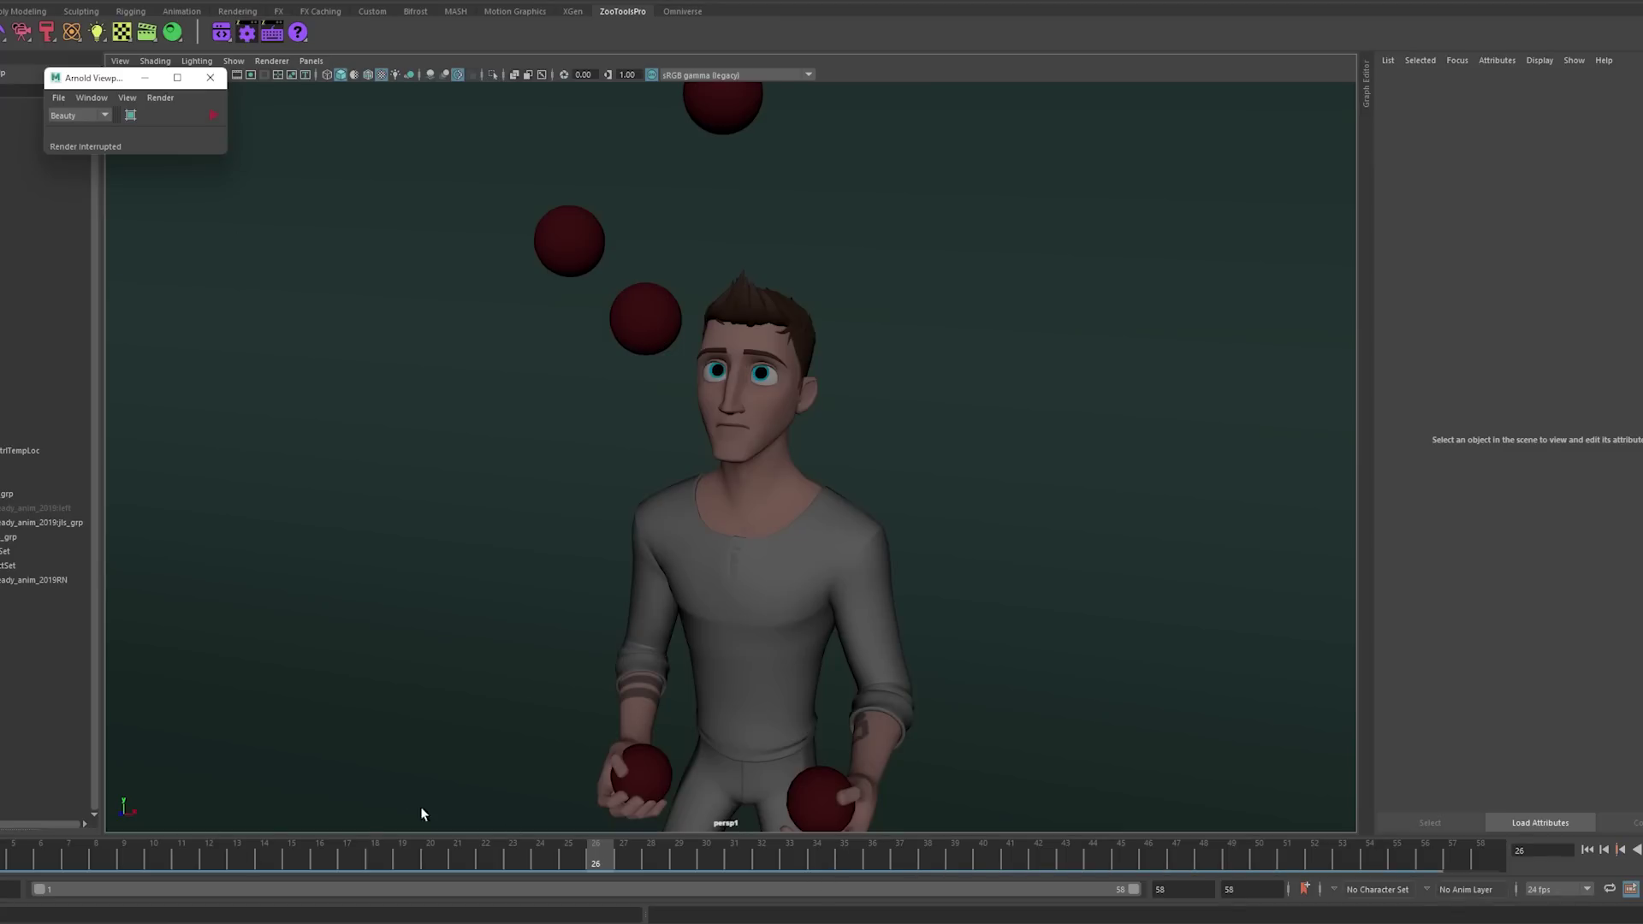
{"action": "left_click", "coordinate": [208, 116]}
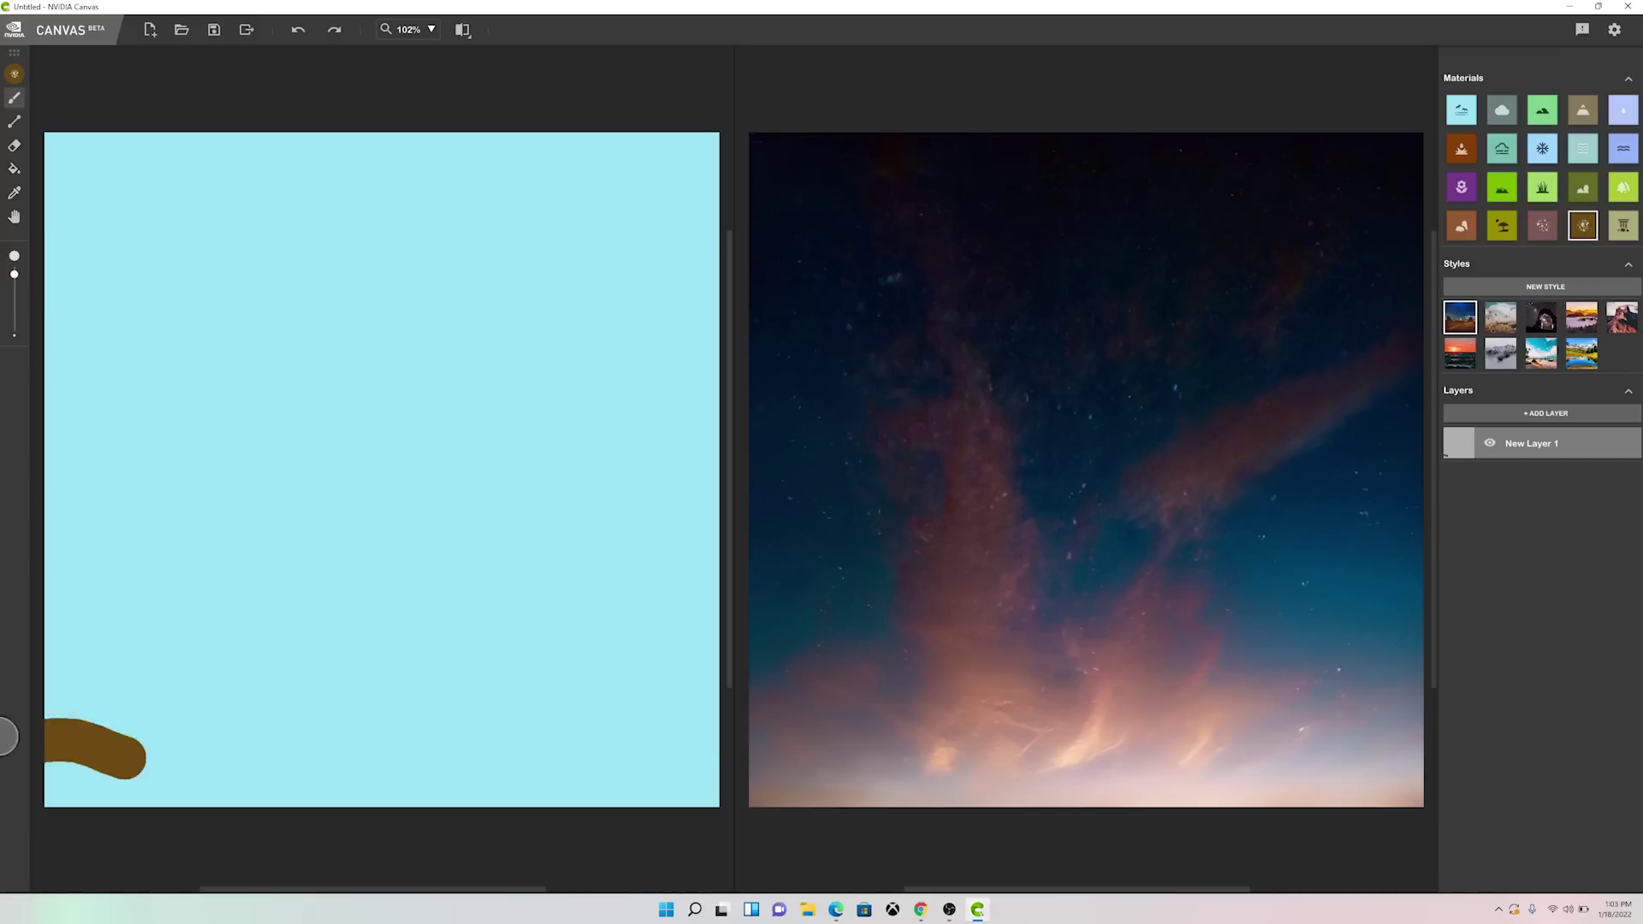
- Paint and fill a brown ground, adding a purple flower patch and bushes on the left
{"action": "left_click_drag", "start_coordinate": [7, 736], "coordinate": [718, 698]}
{"action": "left_click", "coordinate": [14, 168]}
{"action": "left_click", "coordinate": [342, 770]}
{"action": "left_click", "coordinate": [15, 96]}
{"action": "left_click_drag", "start_coordinate": [471, 721], "coordinate": [616, 744]}
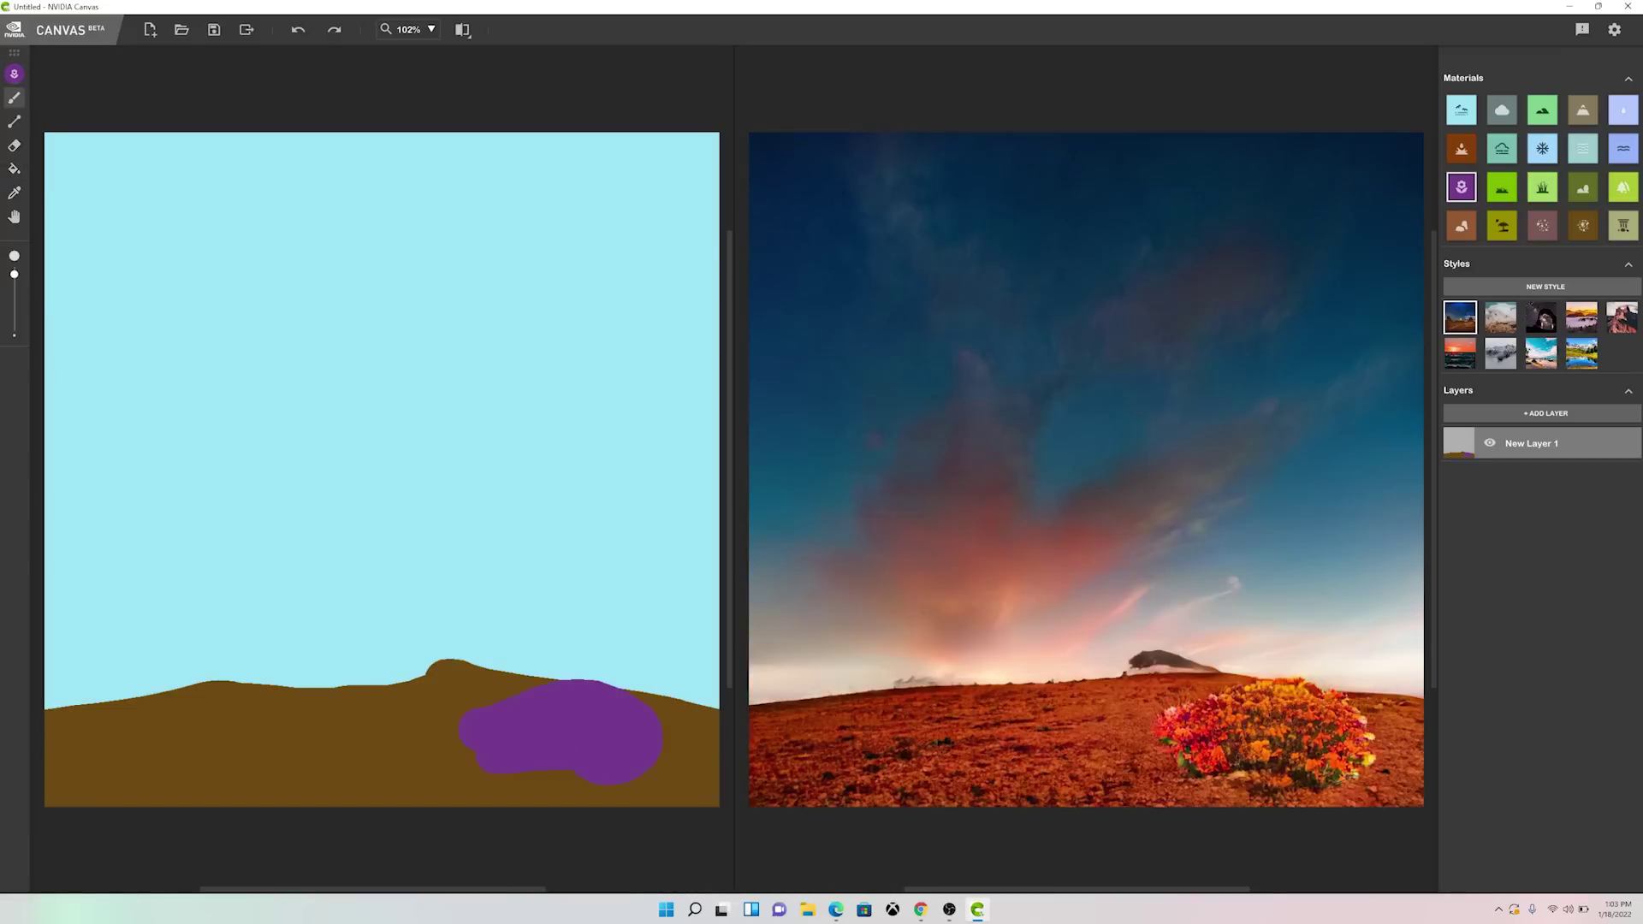
{"action": "left_click", "coordinate": [1583, 187]}
{"action": "left_click_drag", "start_coordinate": [53, 702], "coordinate": [175, 703]}
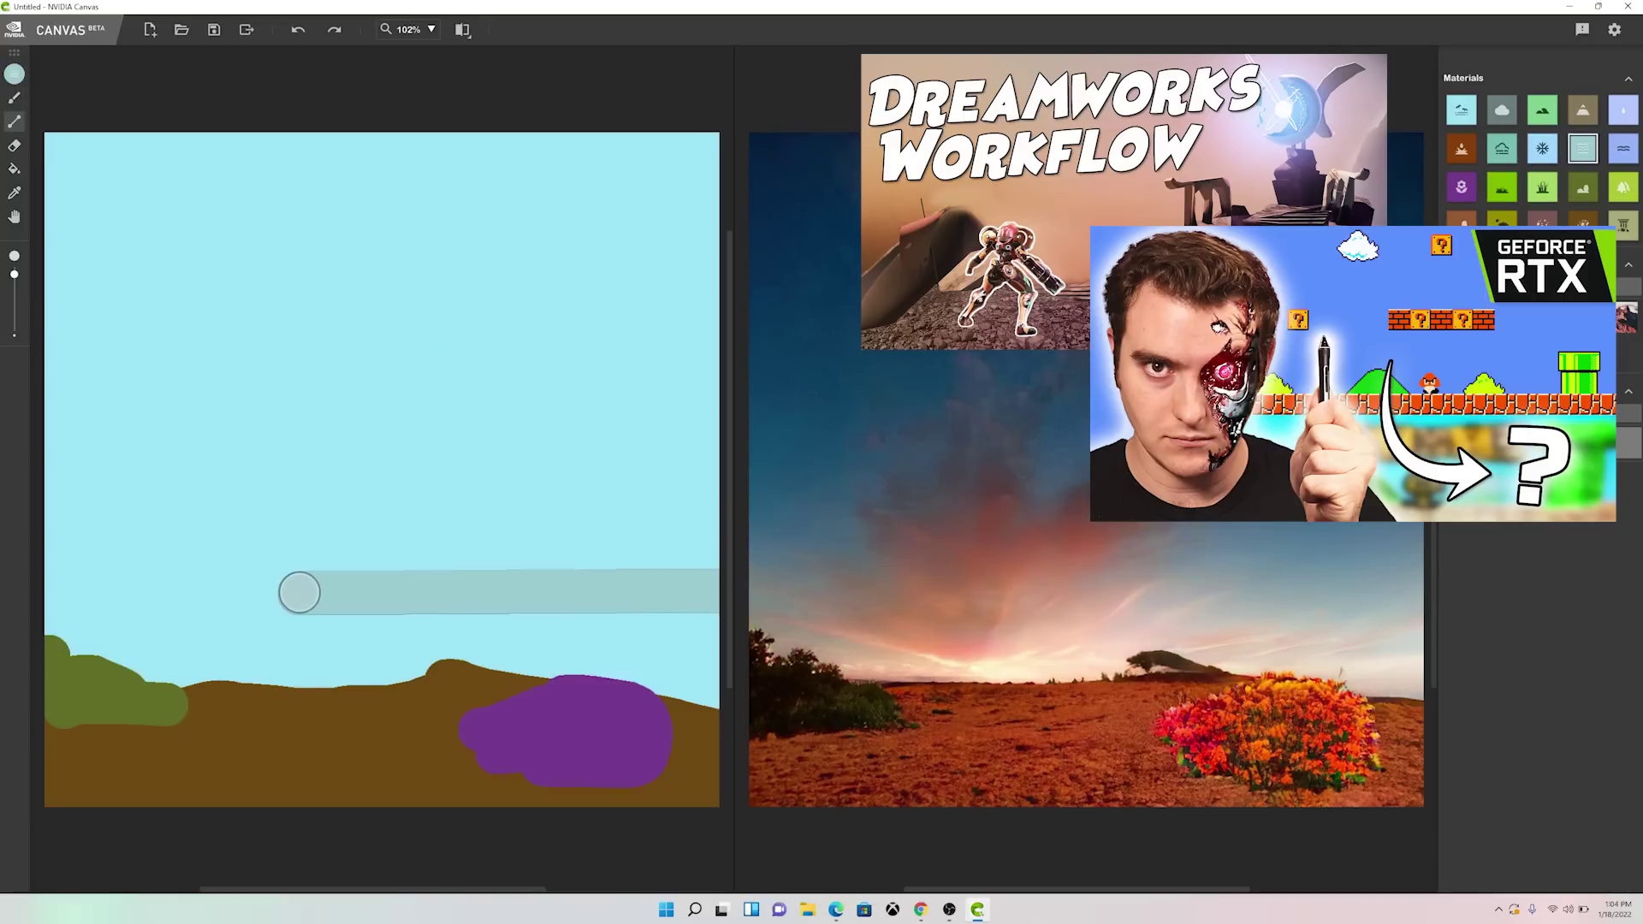
- Paint a band of sea, fill an olive cliff on the left, and cover the ground with grass
{"action": "mouse_move", "coordinate": [299, 592]}
{"action": "left_mouse_down"}
{"action": "mouse_move", "coordinate": [283, 590]}
{"action": "mouse_move", "coordinate": [308, 664]}
{"action": "mouse_move", "coordinate": [367, 632]}
{"action": "left_mouse_up"}
{"action": "key", "text": "b"}
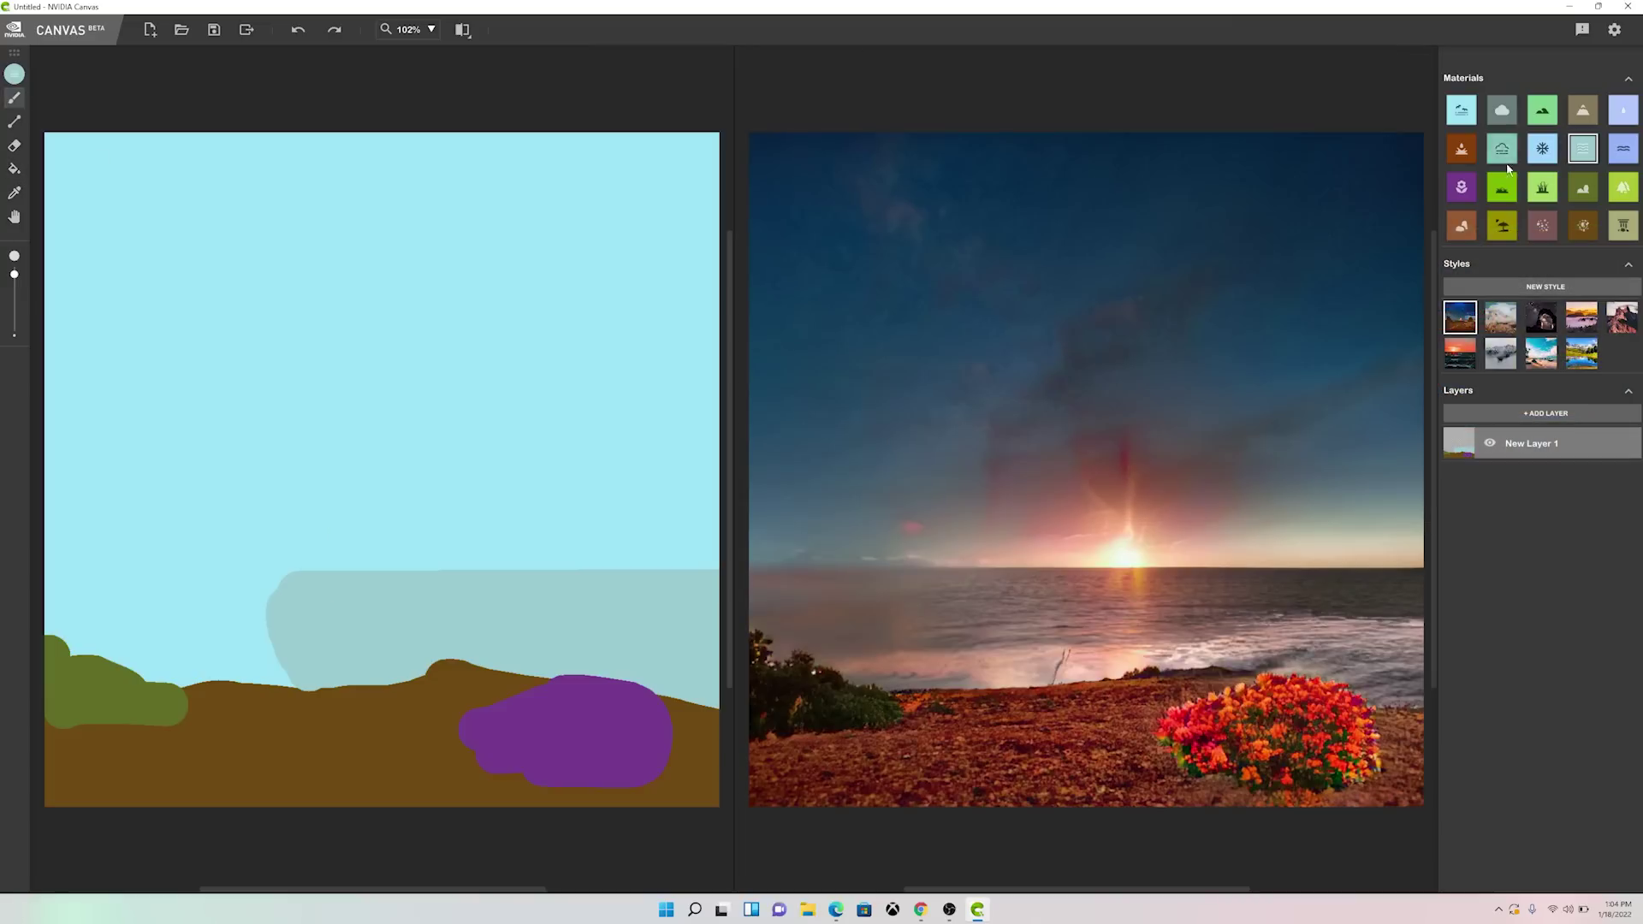
{"action": "mouse_move", "coordinate": [250, 632]}
{"action": "left_mouse_down"}
{"action": "mouse_move", "coordinate": [81, 568]}
{"action": "mouse_move", "coordinate": [56, 646]}
{"action": "left_mouse_up"}
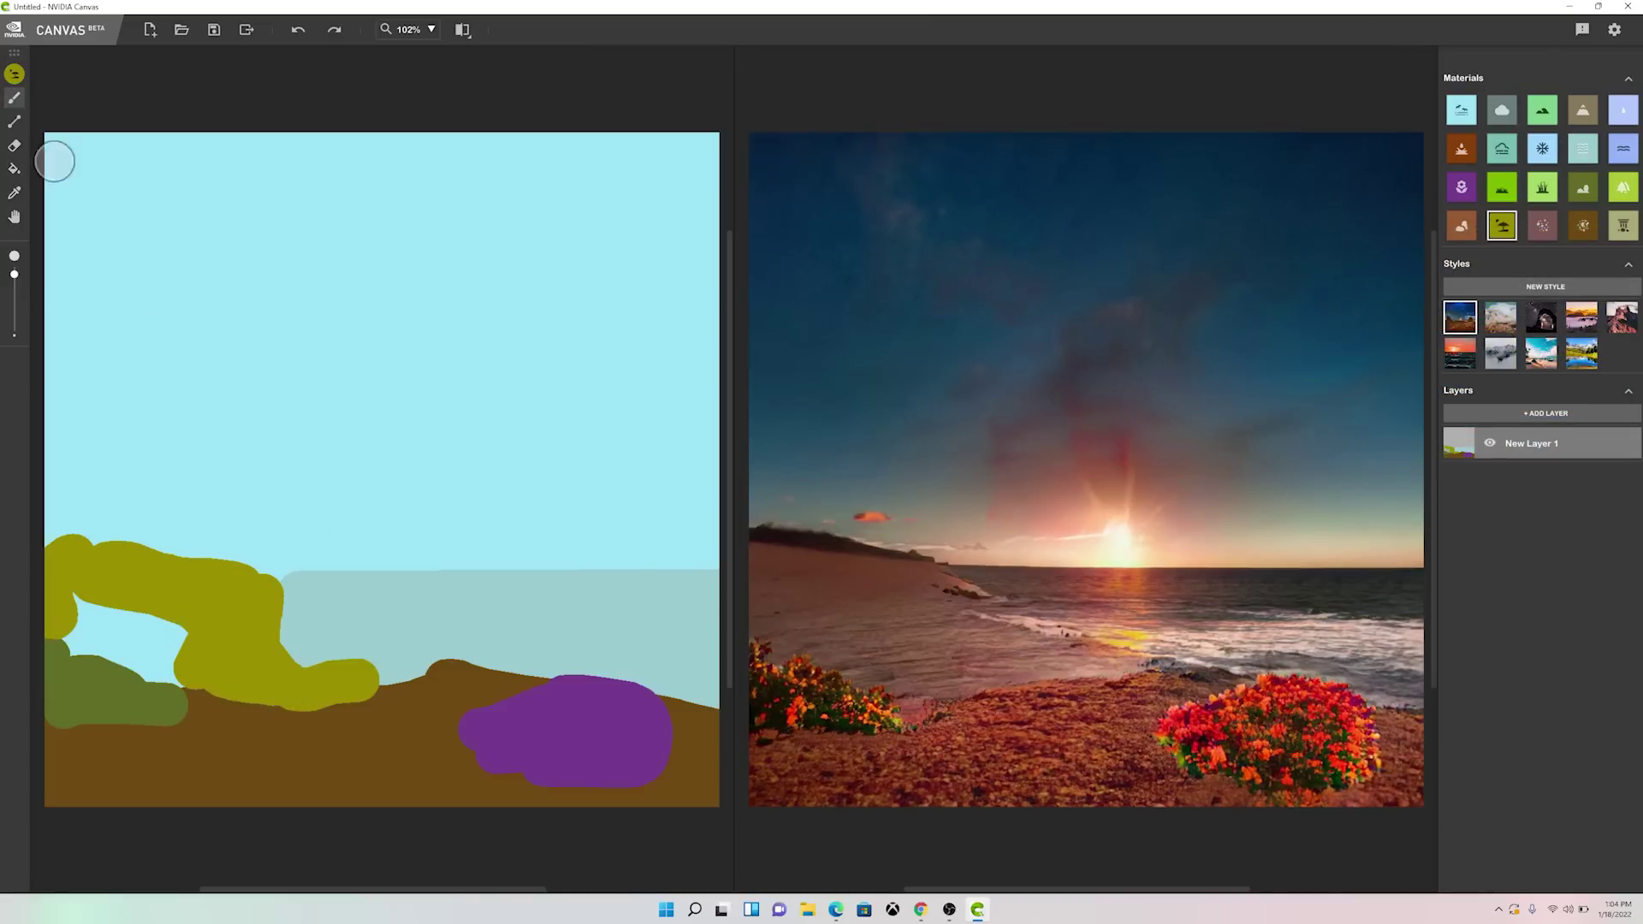
{"action": "left_click", "coordinate": [14, 169]}
{"action": "left_click", "coordinate": [95, 628]}
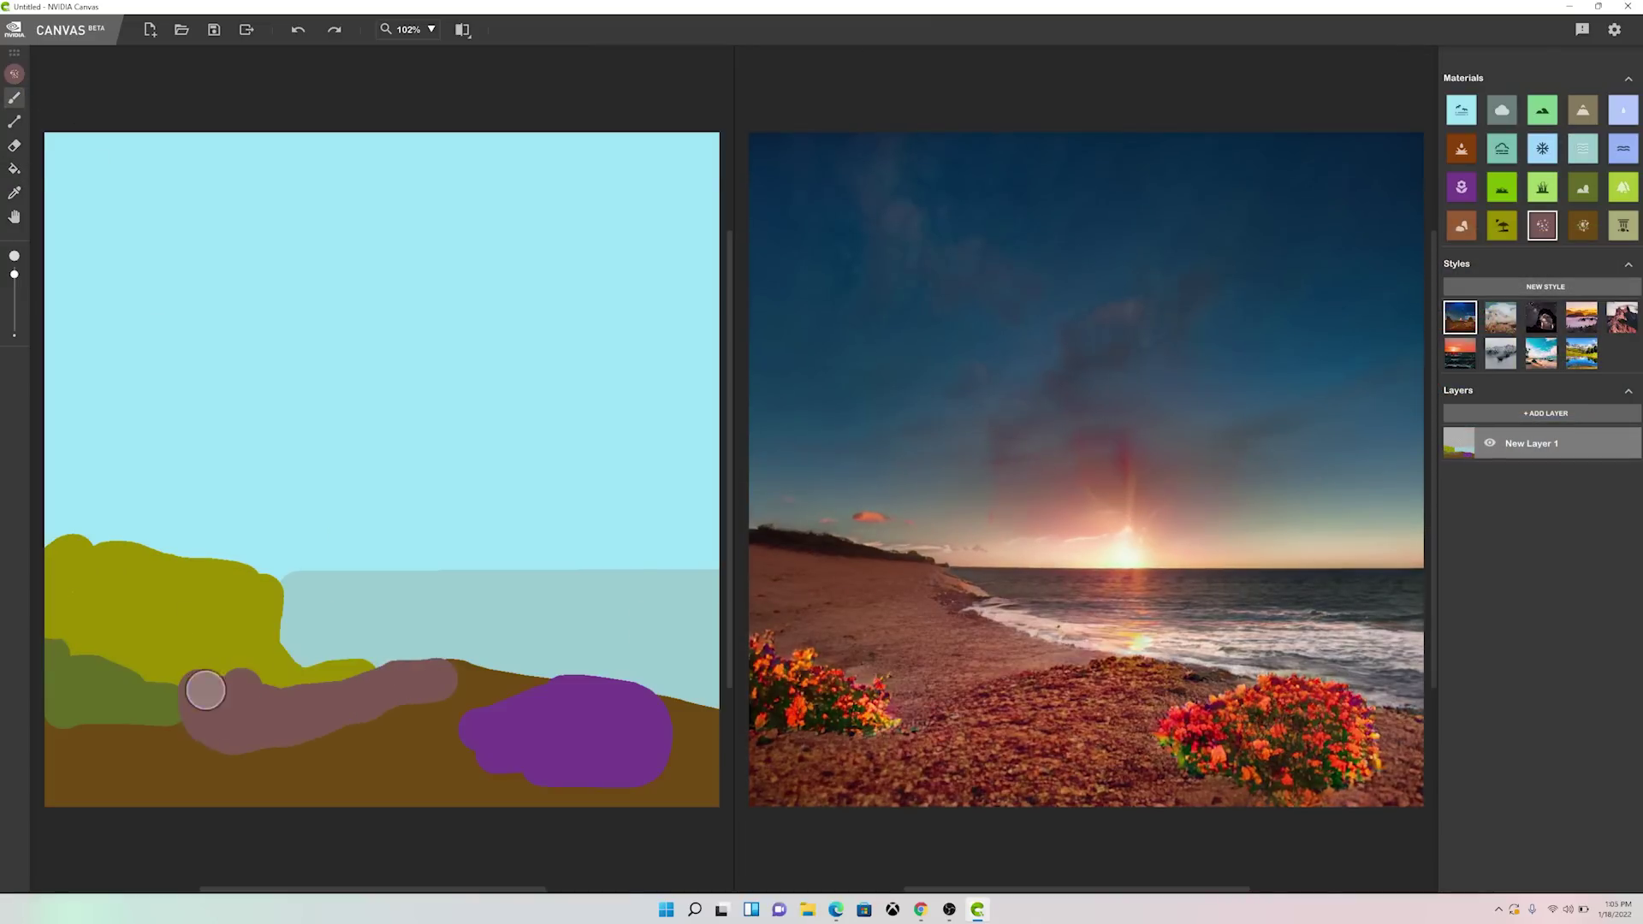
{"action": "left_click_drag", "start_coordinate": [304, 772], "coordinate": [385, 808]}
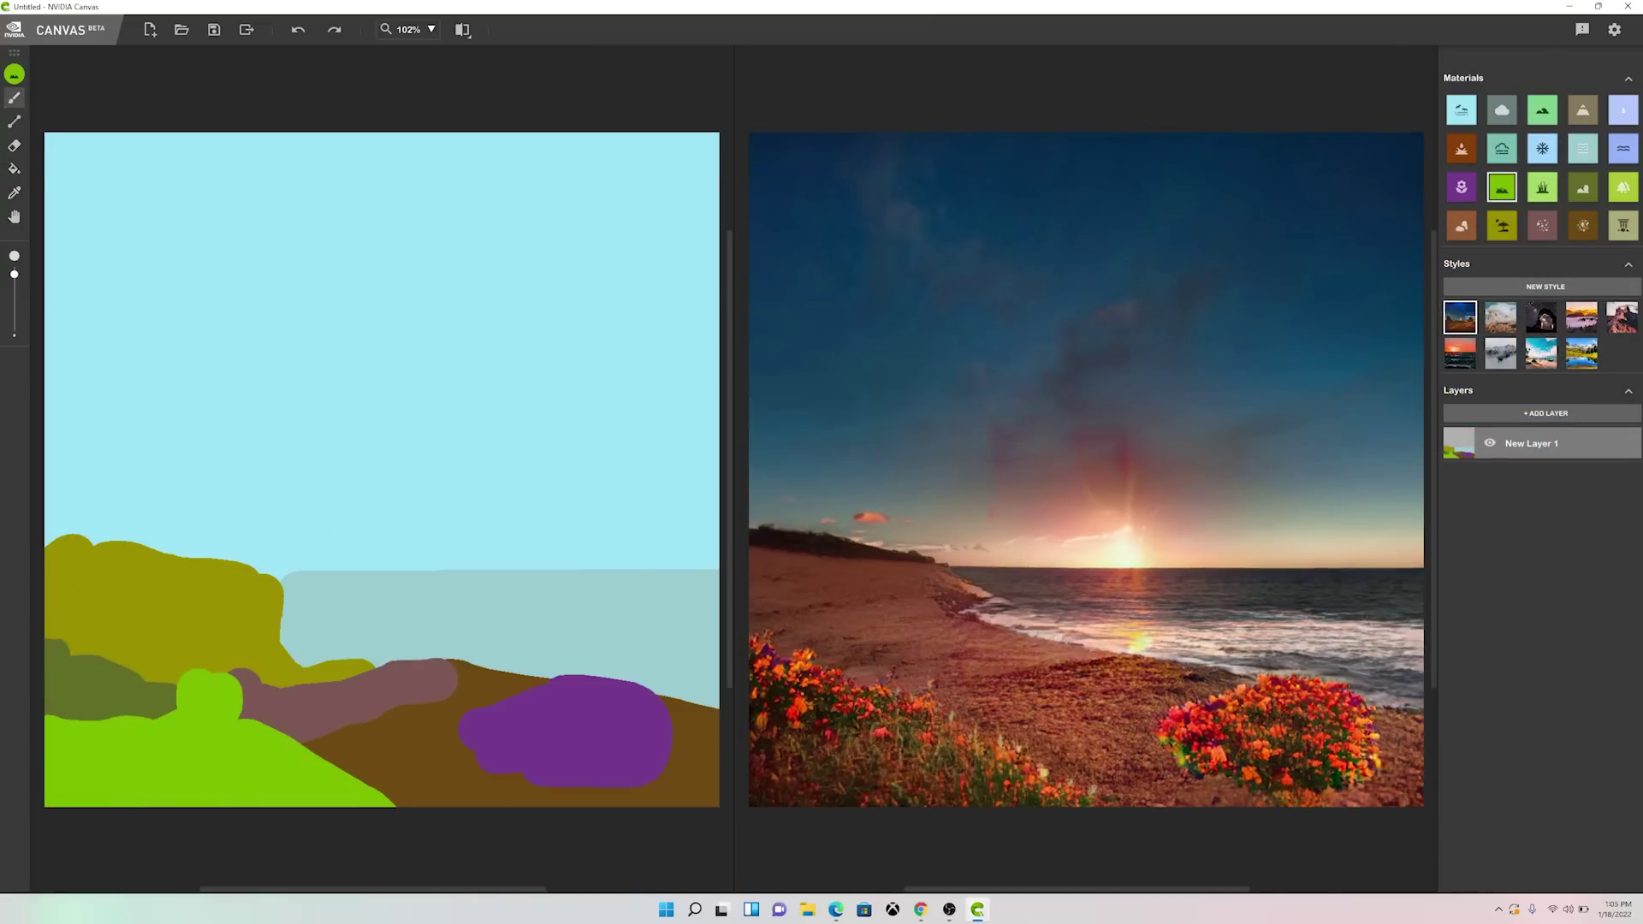
{"action": "left_click_drag", "start_coordinate": [493, 708], "coordinate": [106, 793]}
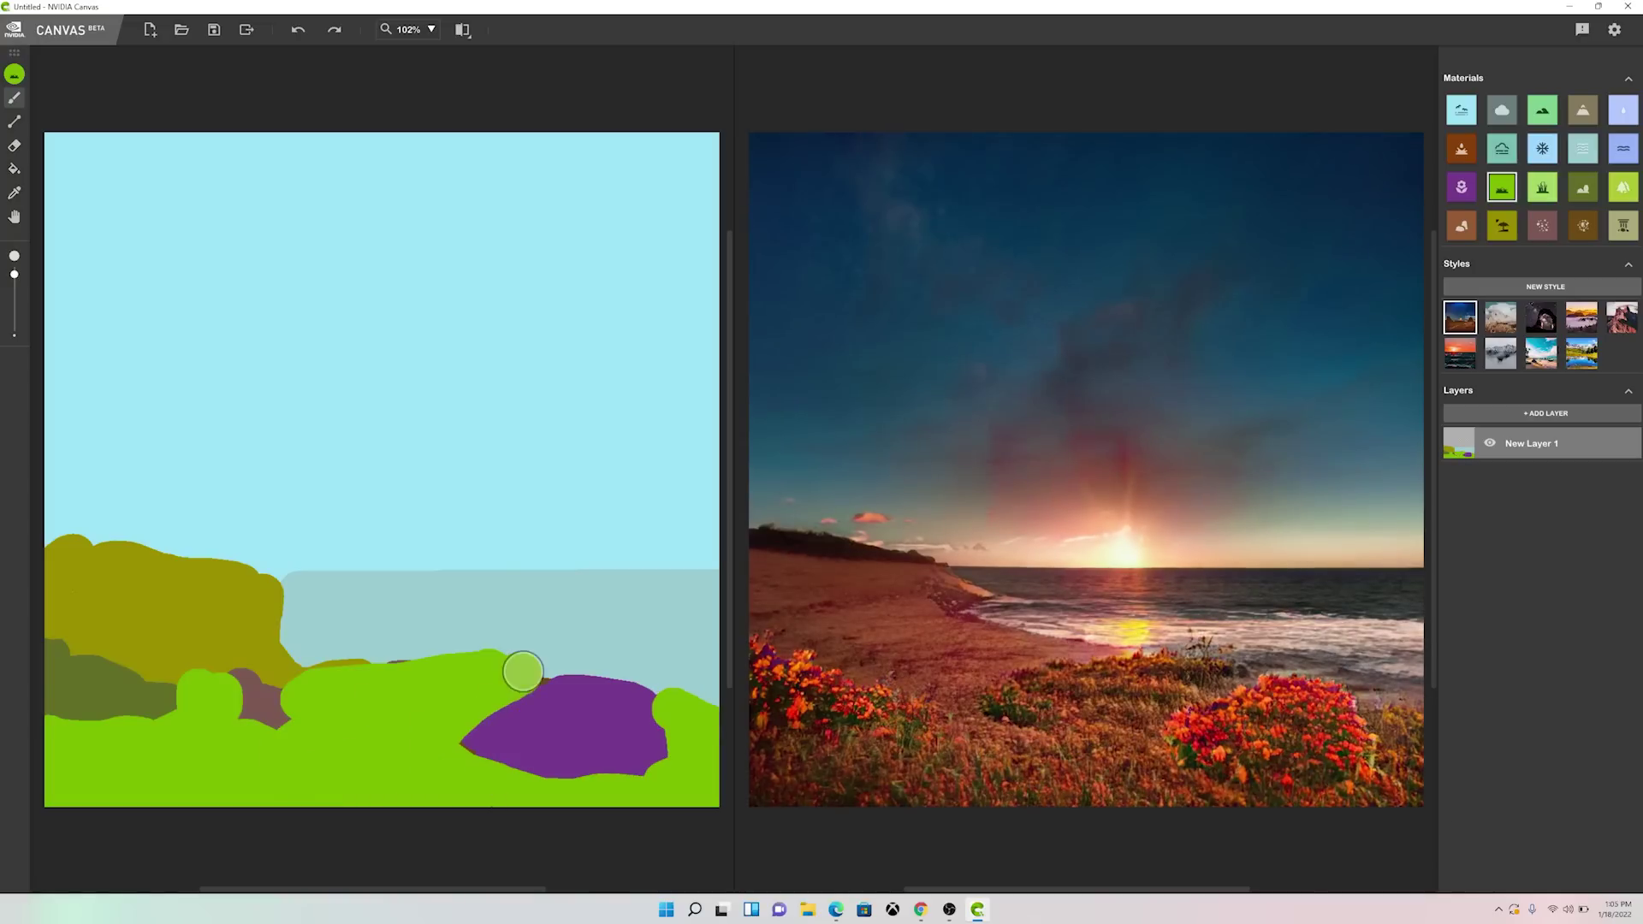
{"action": "mouse_move", "coordinate": [523, 671]}
{"action": "left_mouse_down"}
{"action": "mouse_move", "coordinate": [308, 674]}
{"action": "mouse_move", "coordinate": [276, 715]}
{"action": "left_mouse_up"}
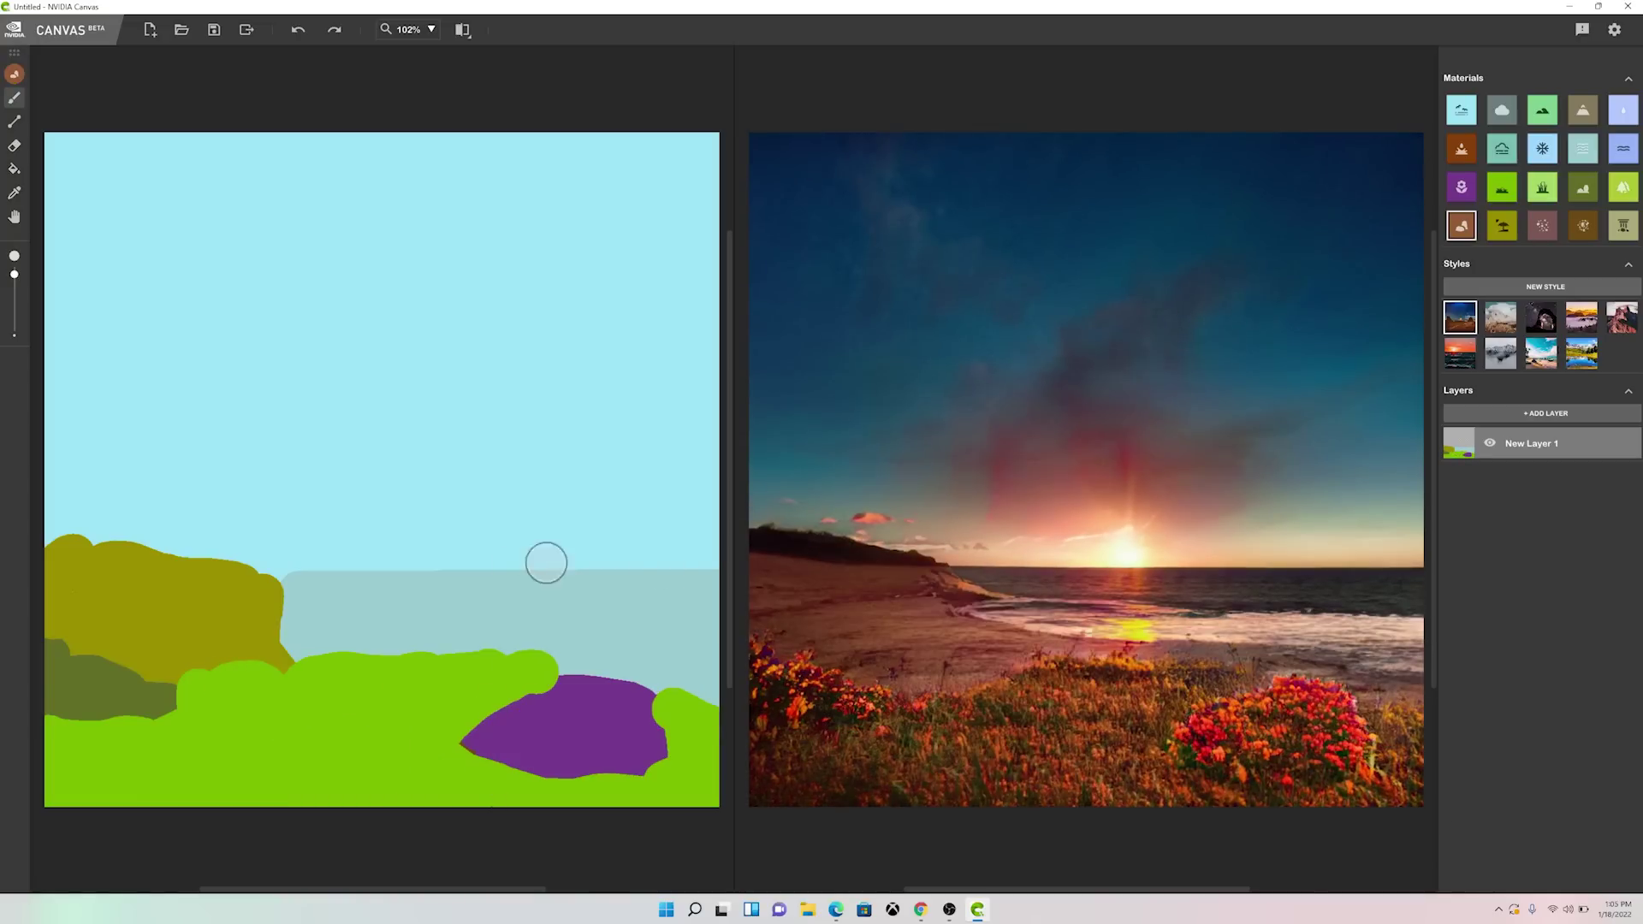
- Add a sea rock arch, cliffs atop the left hill, a right-edge rock, and a longer cloud
{"action": "left_click_drag", "start_coordinate": [482, 572], "coordinate": [652, 587]}
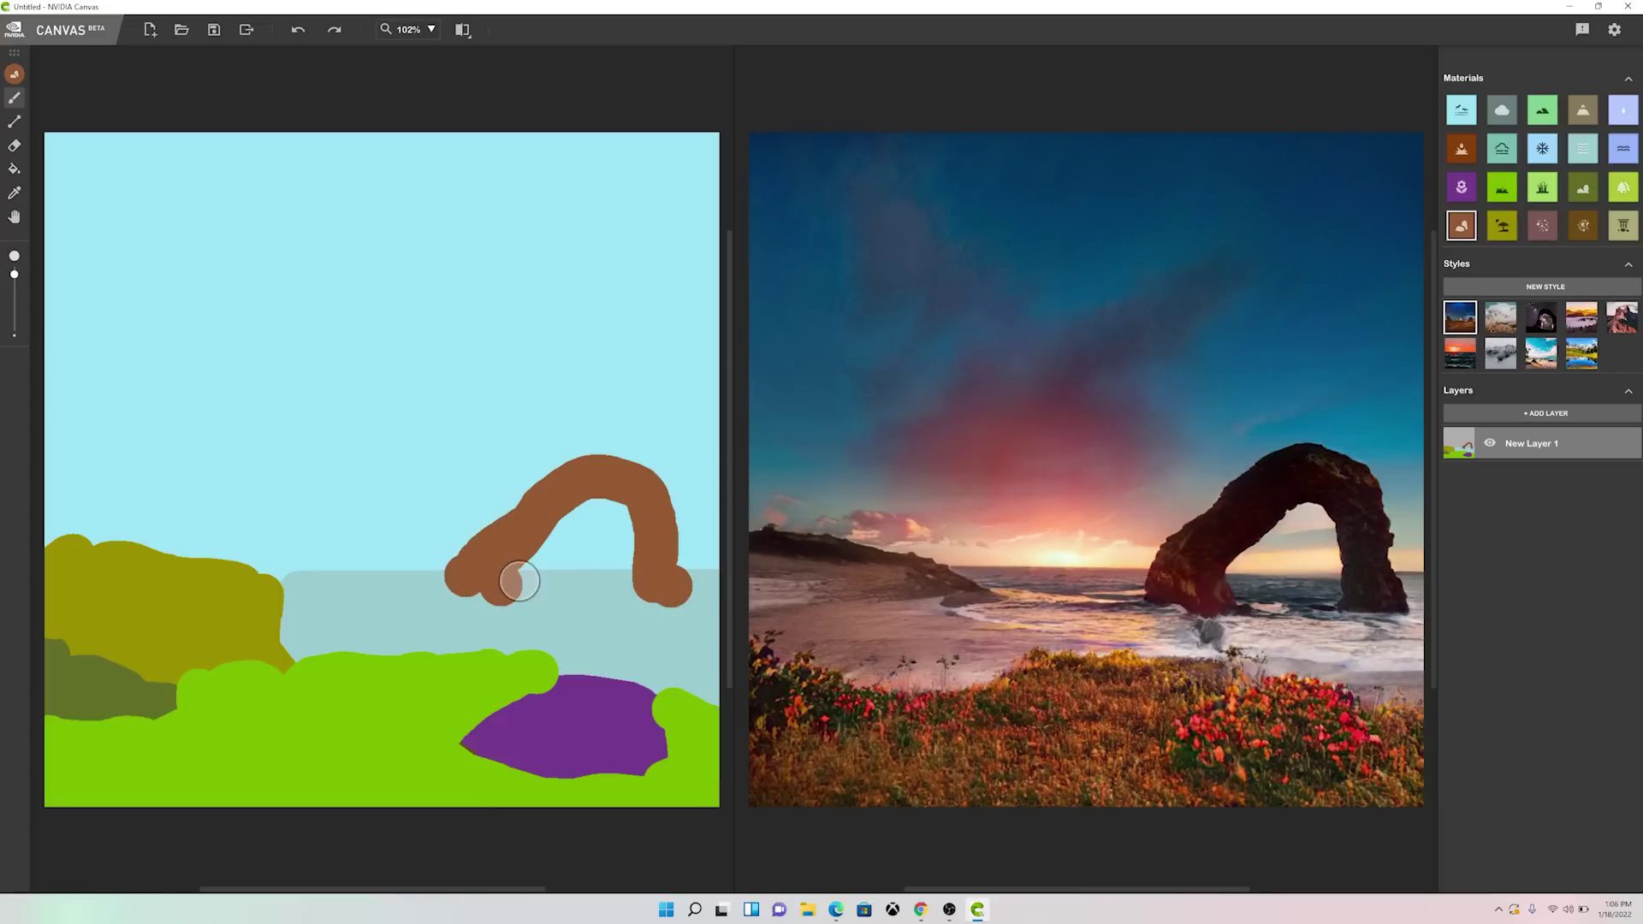
{"action": "mouse_move", "coordinate": [58, 493]}
{"action": "left_mouse_down"}
{"action": "mouse_move", "coordinate": [199, 551]}
{"action": "mouse_move", "coordinate": [216, 528]}
{"action": "mouse_move", "coordinate": [244, 560]}
{"action": "mouse_move", "coordinate": [302, 521]}
{"action": "mouse_move", "coordinate": [250, 491]}
{"action": "mouse_move", "coordinate": [242, 442]}
{"action": "left_mouse_up"}
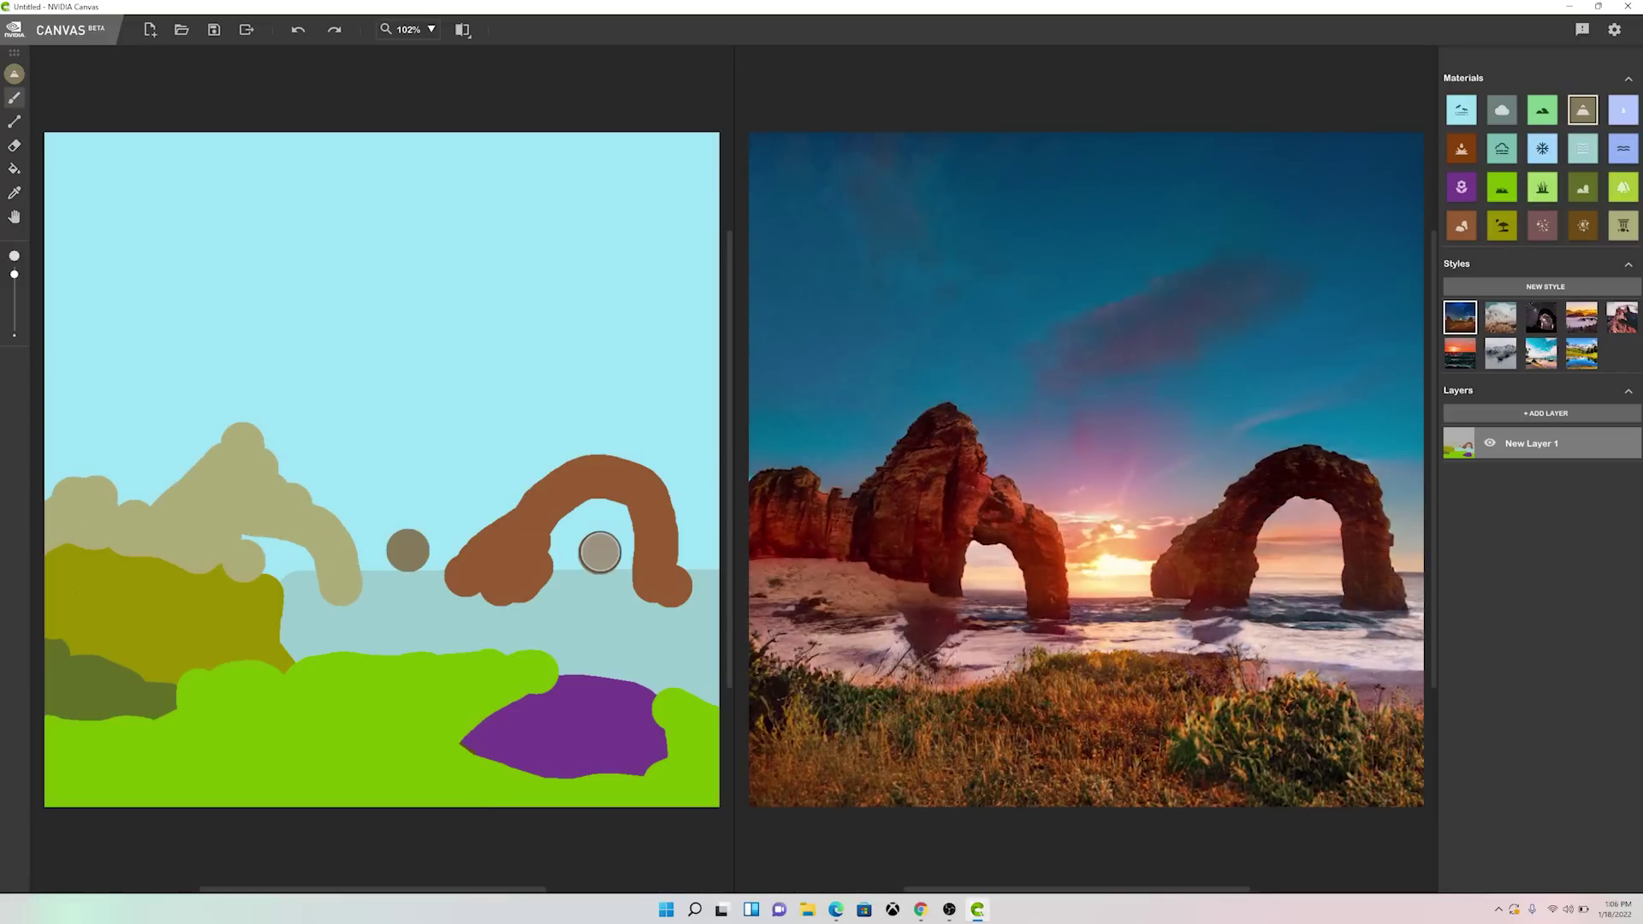
{"action": "left_click_drag", "start_coordinate": [697, 575], "coordinate": [719, 395]}
{"action": "left_click_drag", "start_coordinate": [547, 253], "coordinate": [480, 256]}
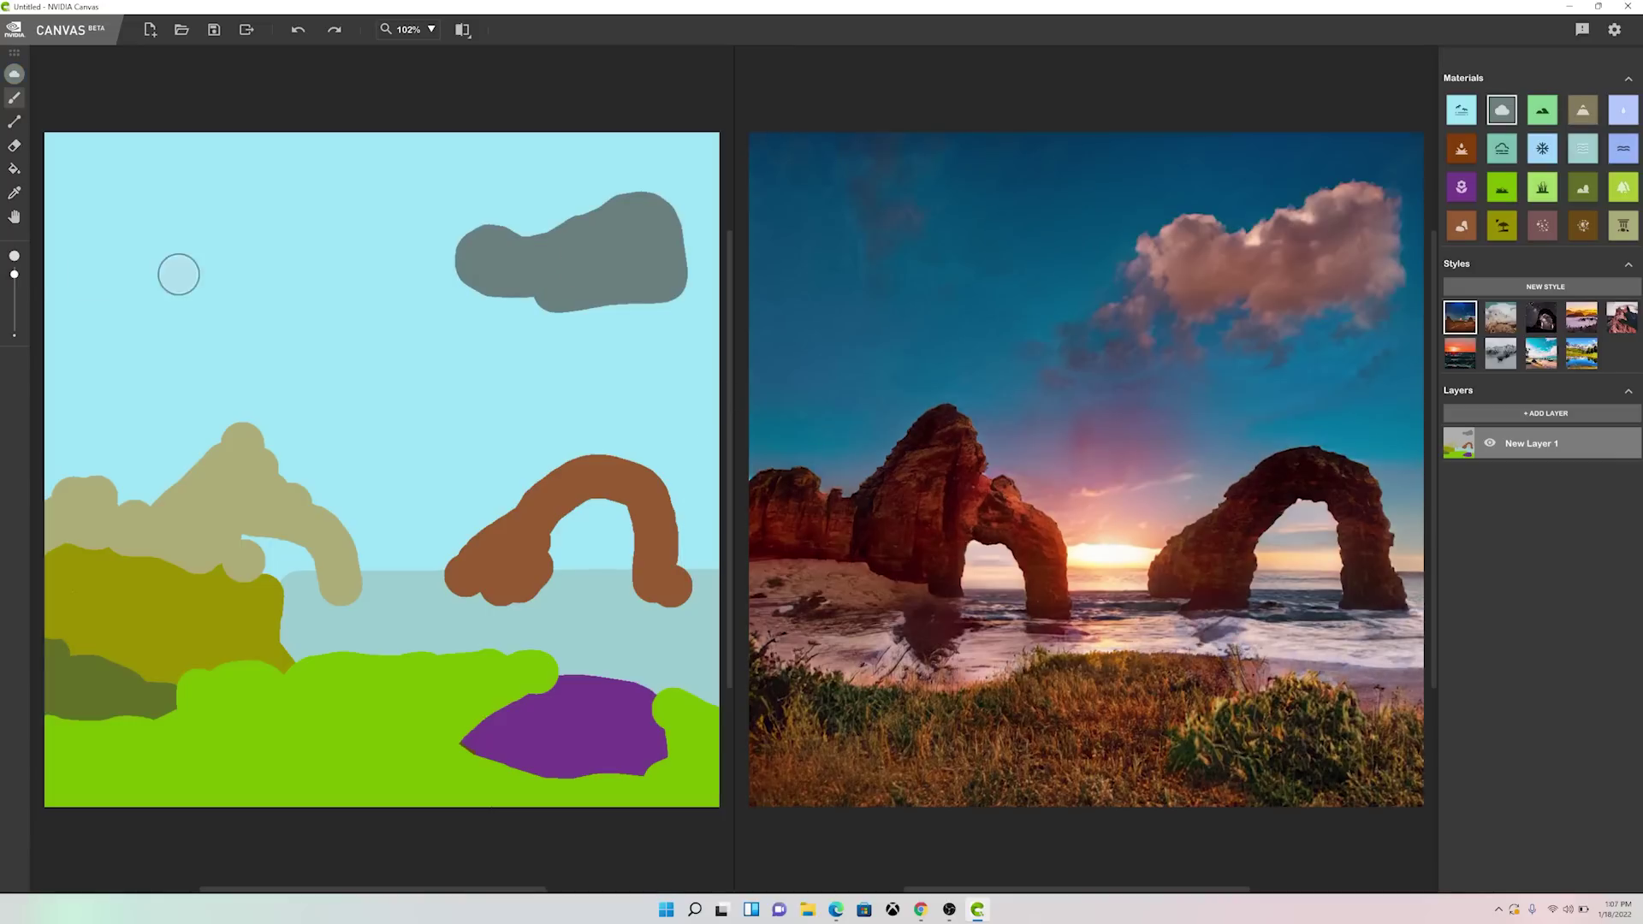
- Preview several styles, including a night sky, and settle on the blue-sky, red-rock beach style
{"action": "left_click", "coordinate": [1582, 353]}
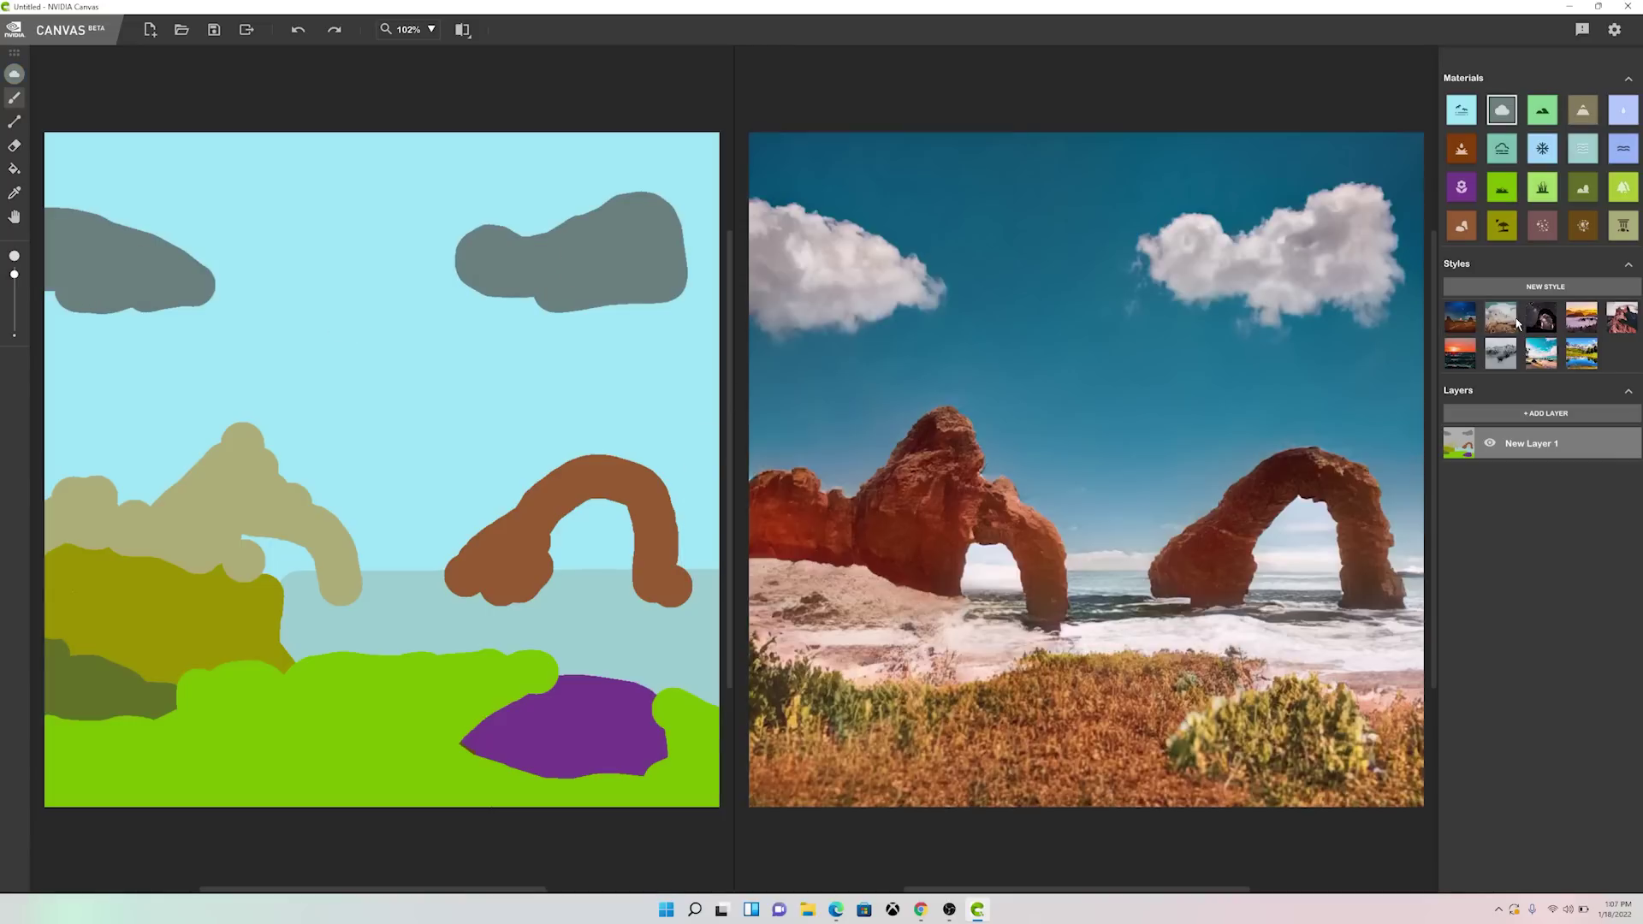
{"action": "left_click", "coordinate": [1541, 317]}
{"action": "left_click", "coordinate": [1582, 317]}
{"action": "left_click", "coordinate": [1621, 316]}
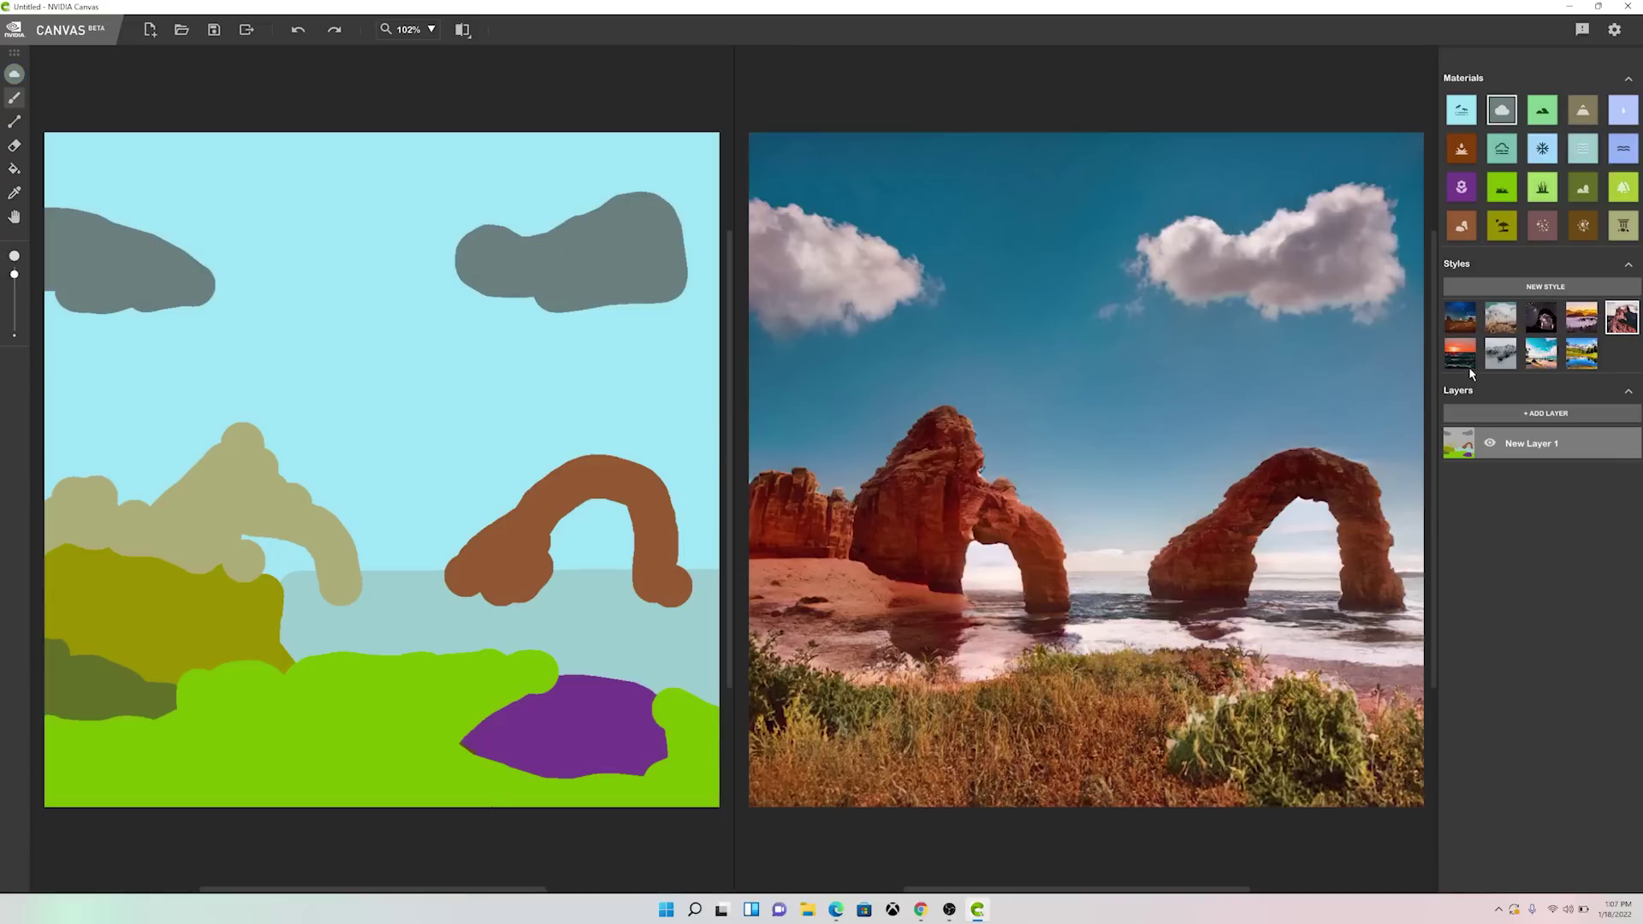
{"action": "left_click", "coordinate": [1460, 353]}
{"action": "left_click", "coordinate": [1503, 364]}
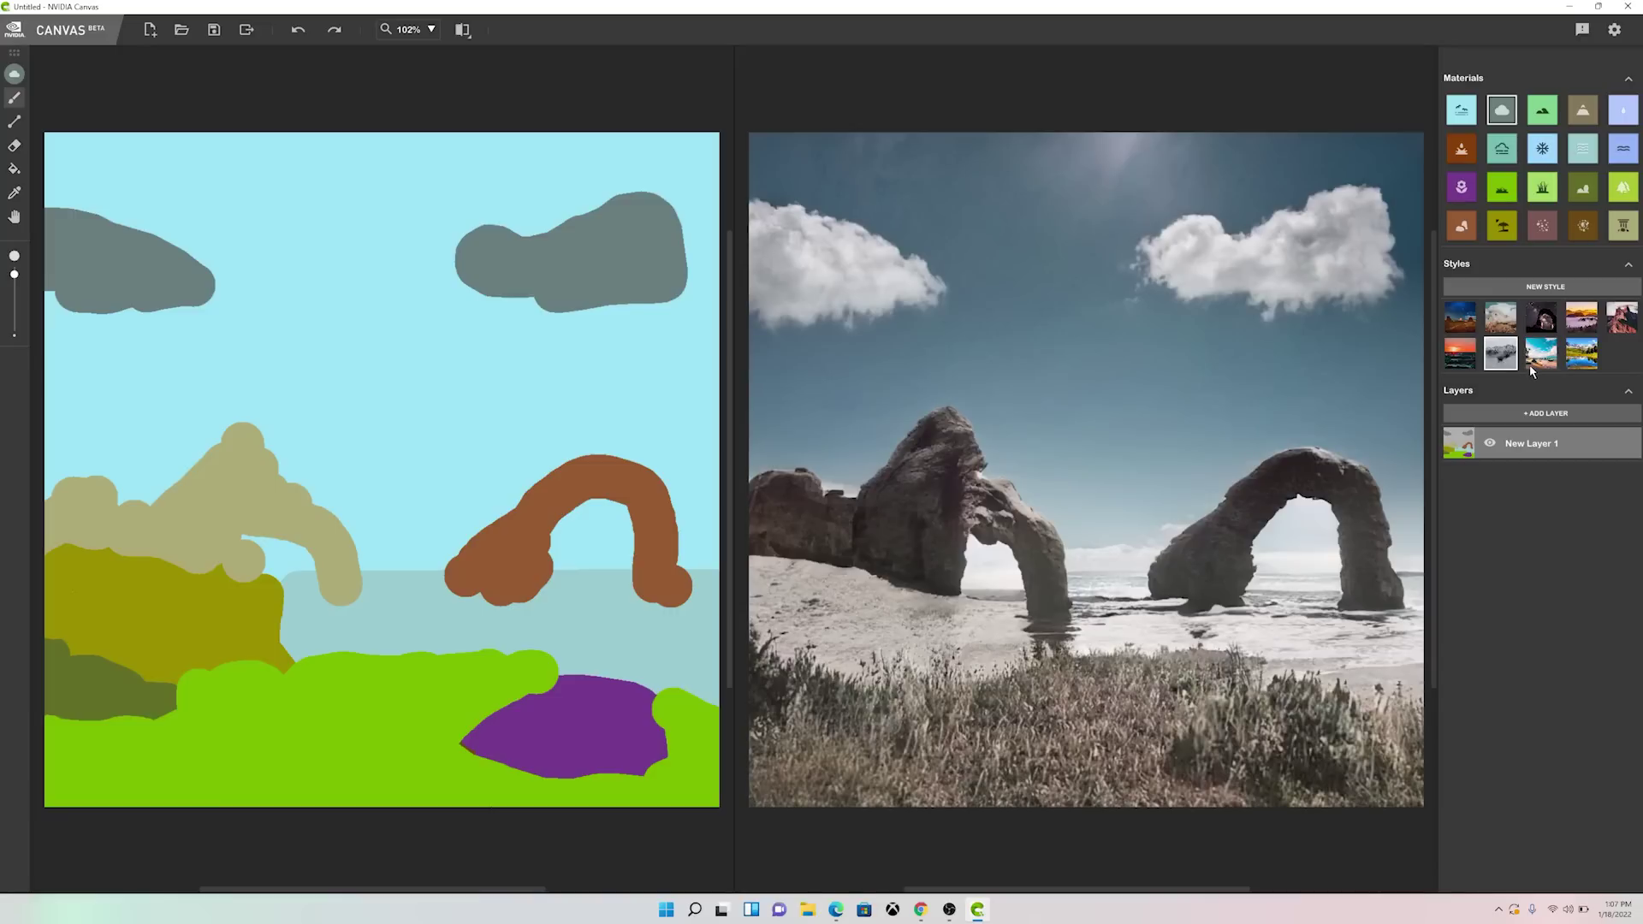
{"action": "left_click", "coordinate": [1543, 353]}
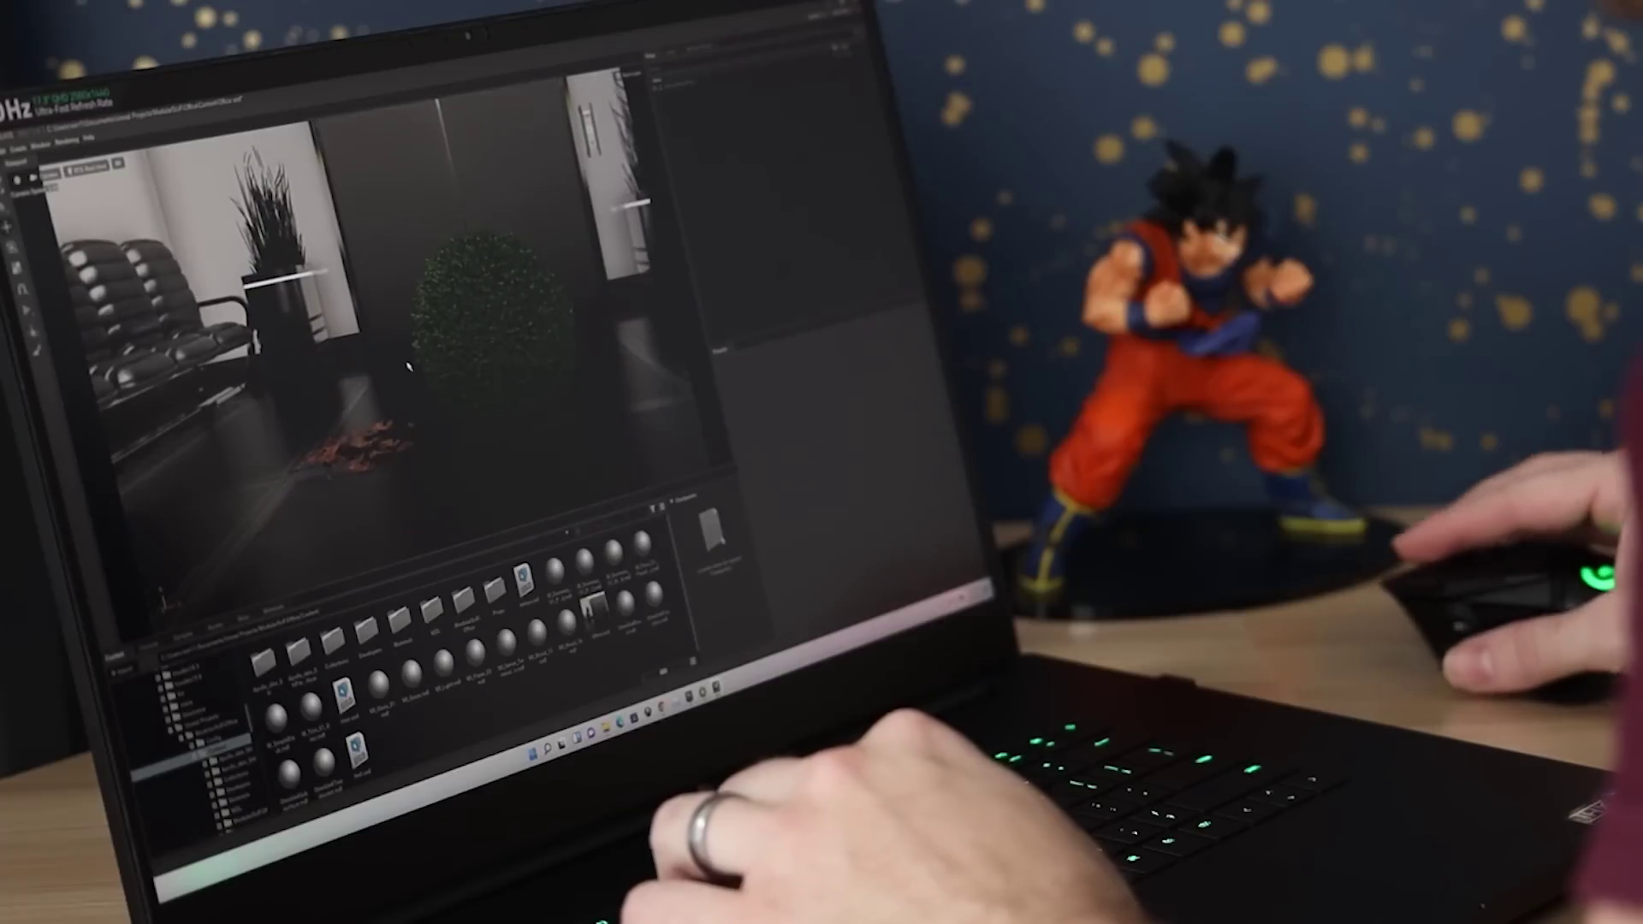
- Path-trace the office and swap the man's material: Aluminum_Anodized_Red, Linen_White, dark water, then chrome
{"action": "right_click_drag", "start_coordinate": [415, 358], "coordinate": [604, 254]}
{"action": "left_click", "coordinate": [104, 189]}
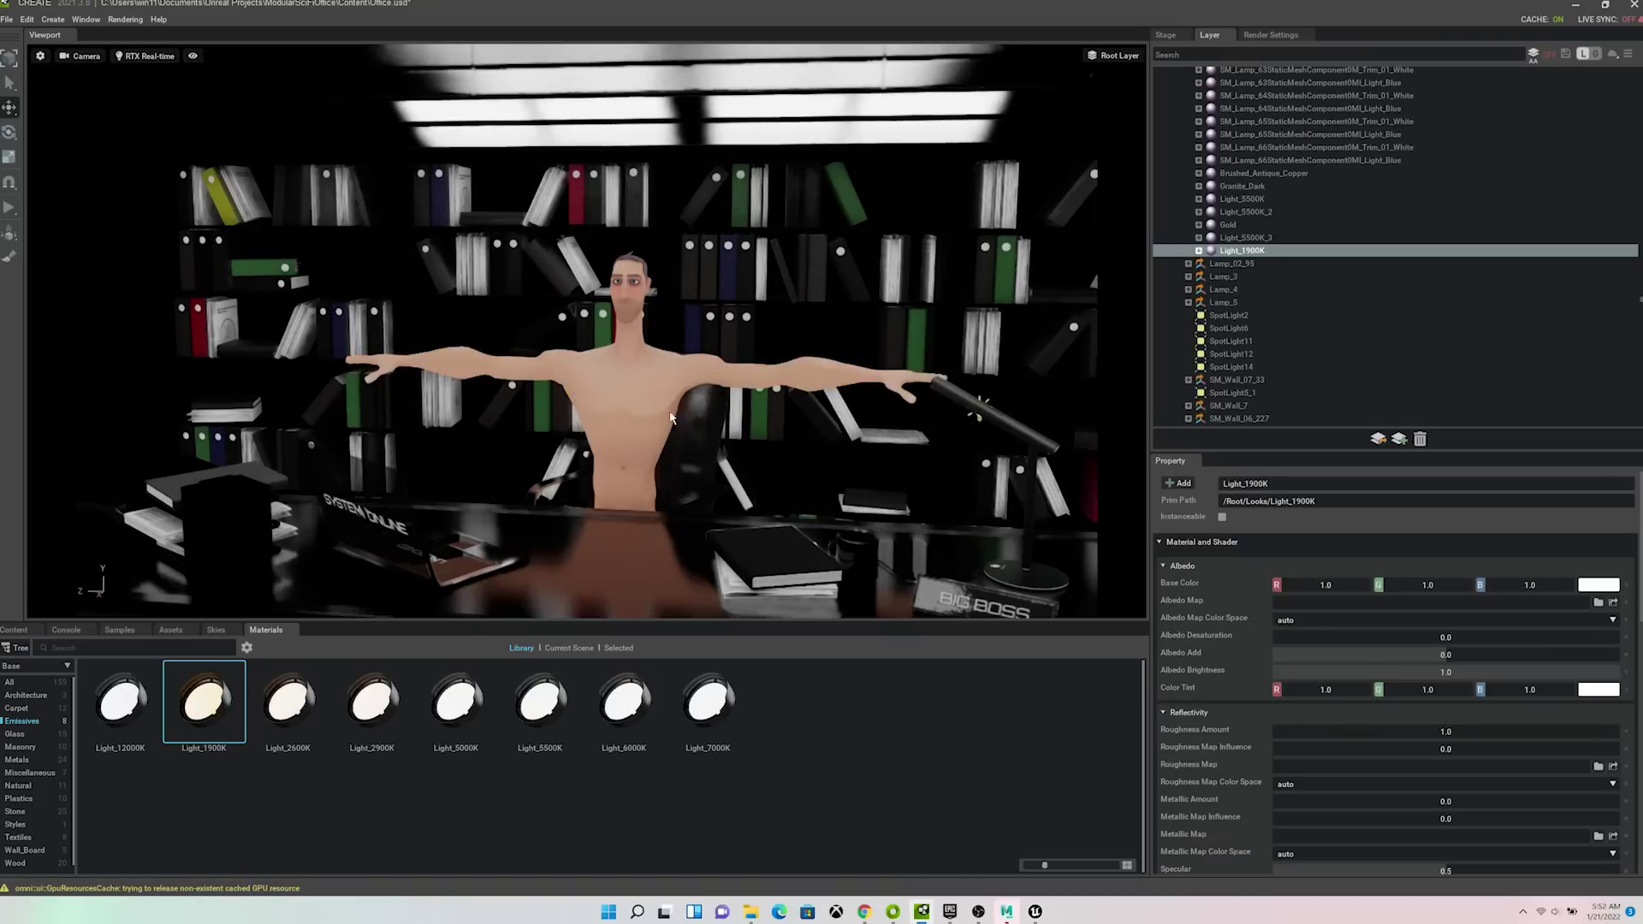
{"action": "left_click_drag", "start_coordinate": [624, 702], "coordinate": [710, 426]}
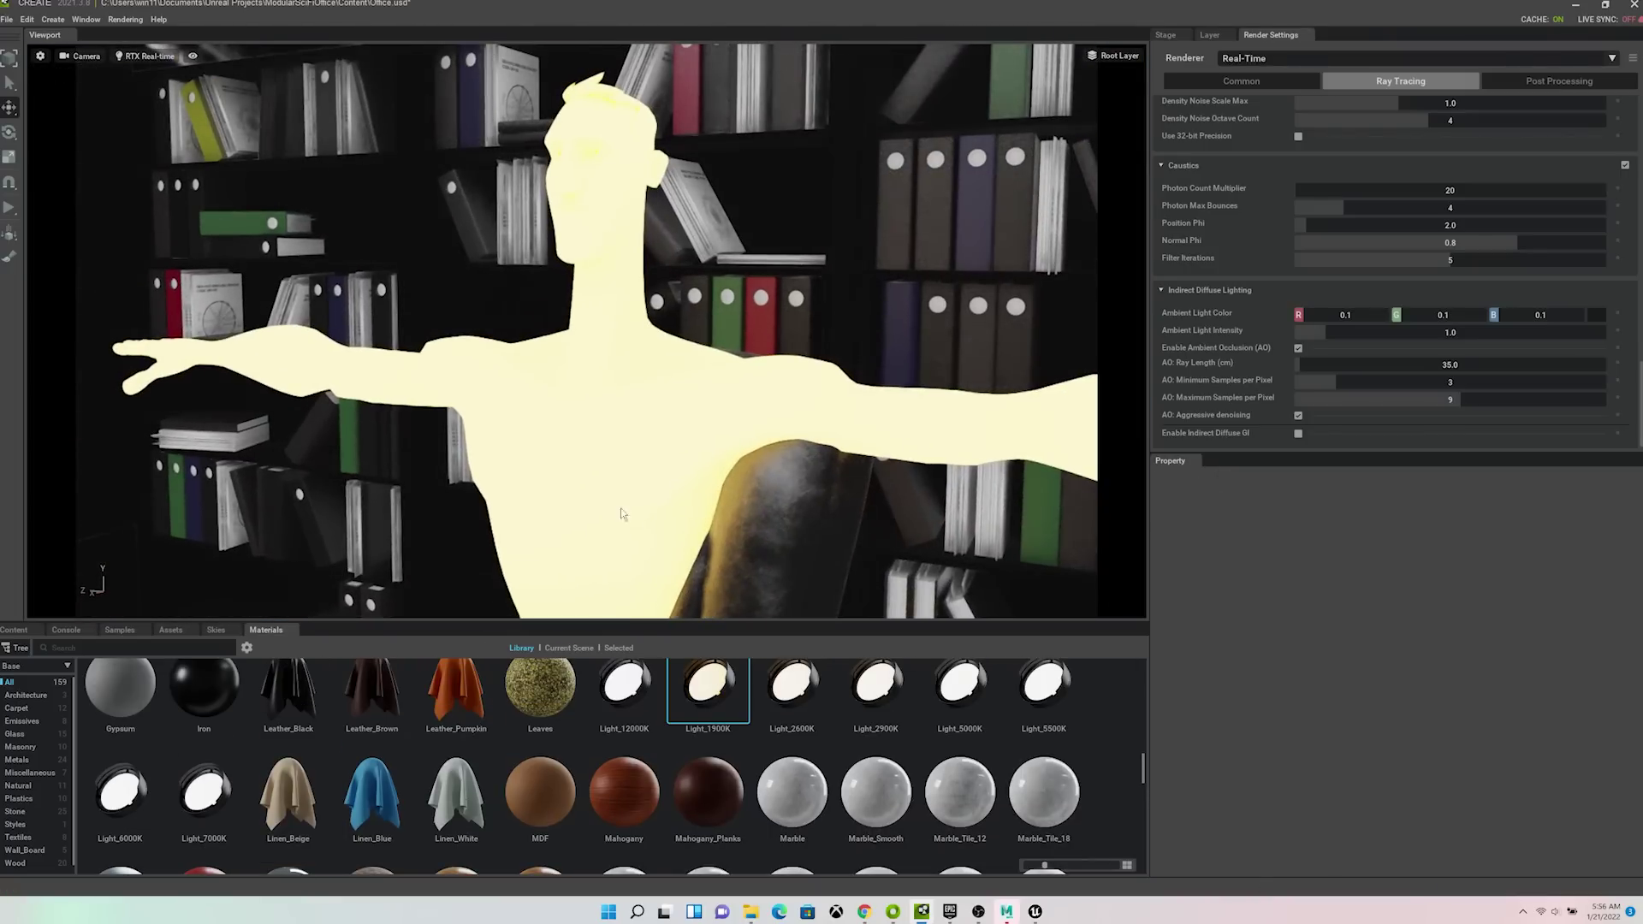
{"action": "left_click", "coordinate": [622, 514]}
{"action": "double_click", "coordinate": [456, 791]}
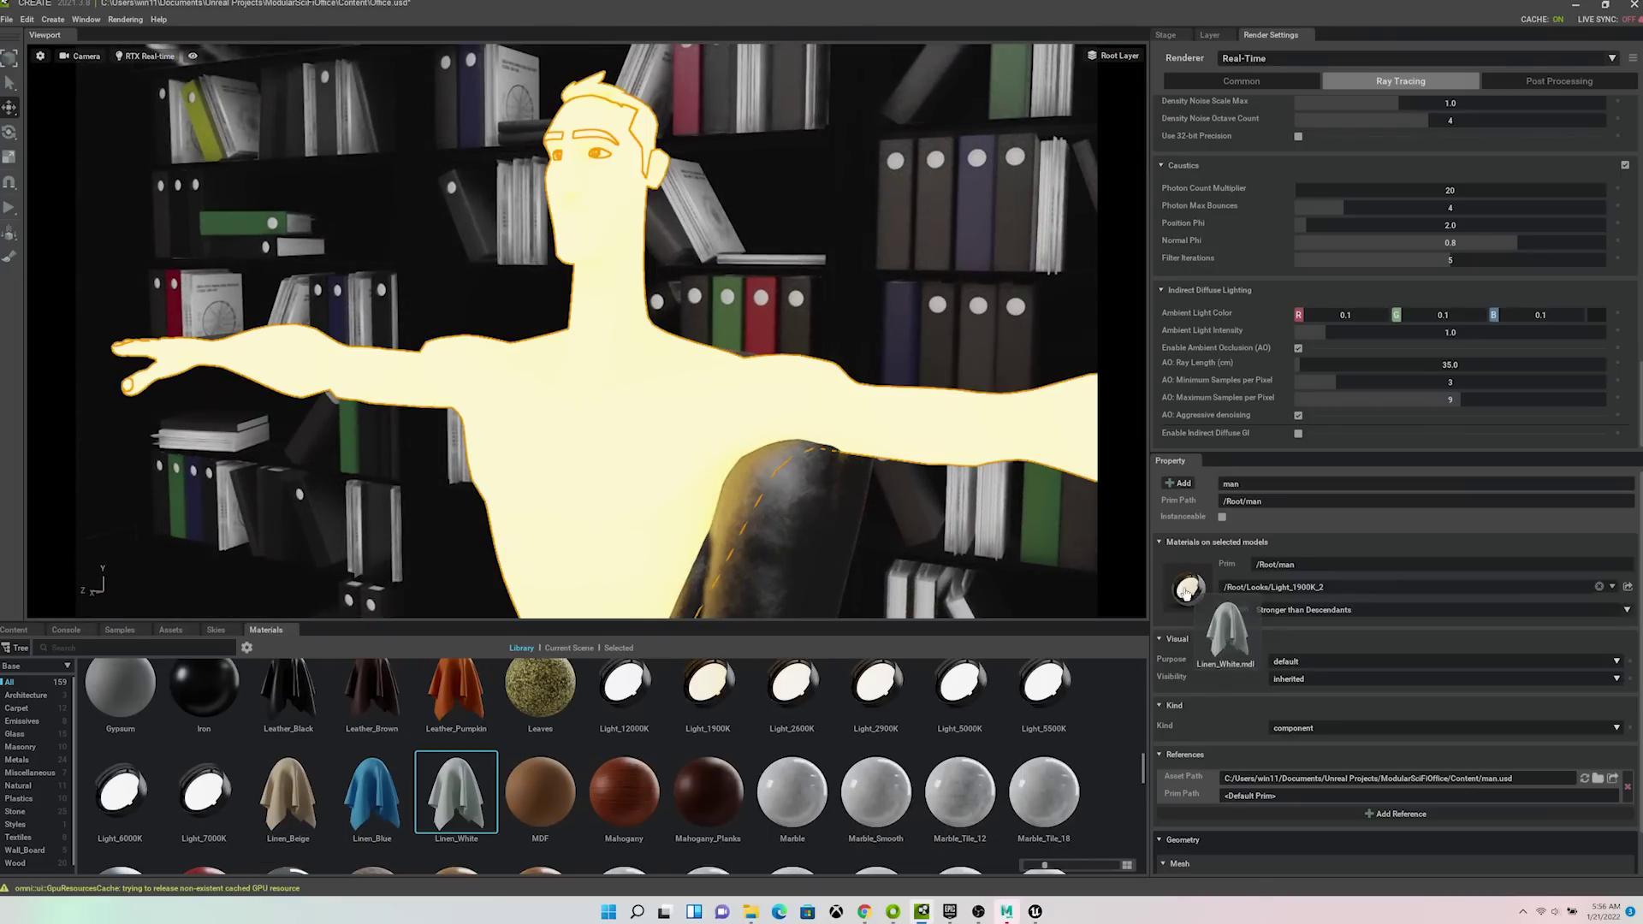
{"action": "scroll", "coordinate": [770, 770], "scroll_direction": "down", "scroll_amount": 10}
{"action": "double_click", "coordinate": [876, 706]}
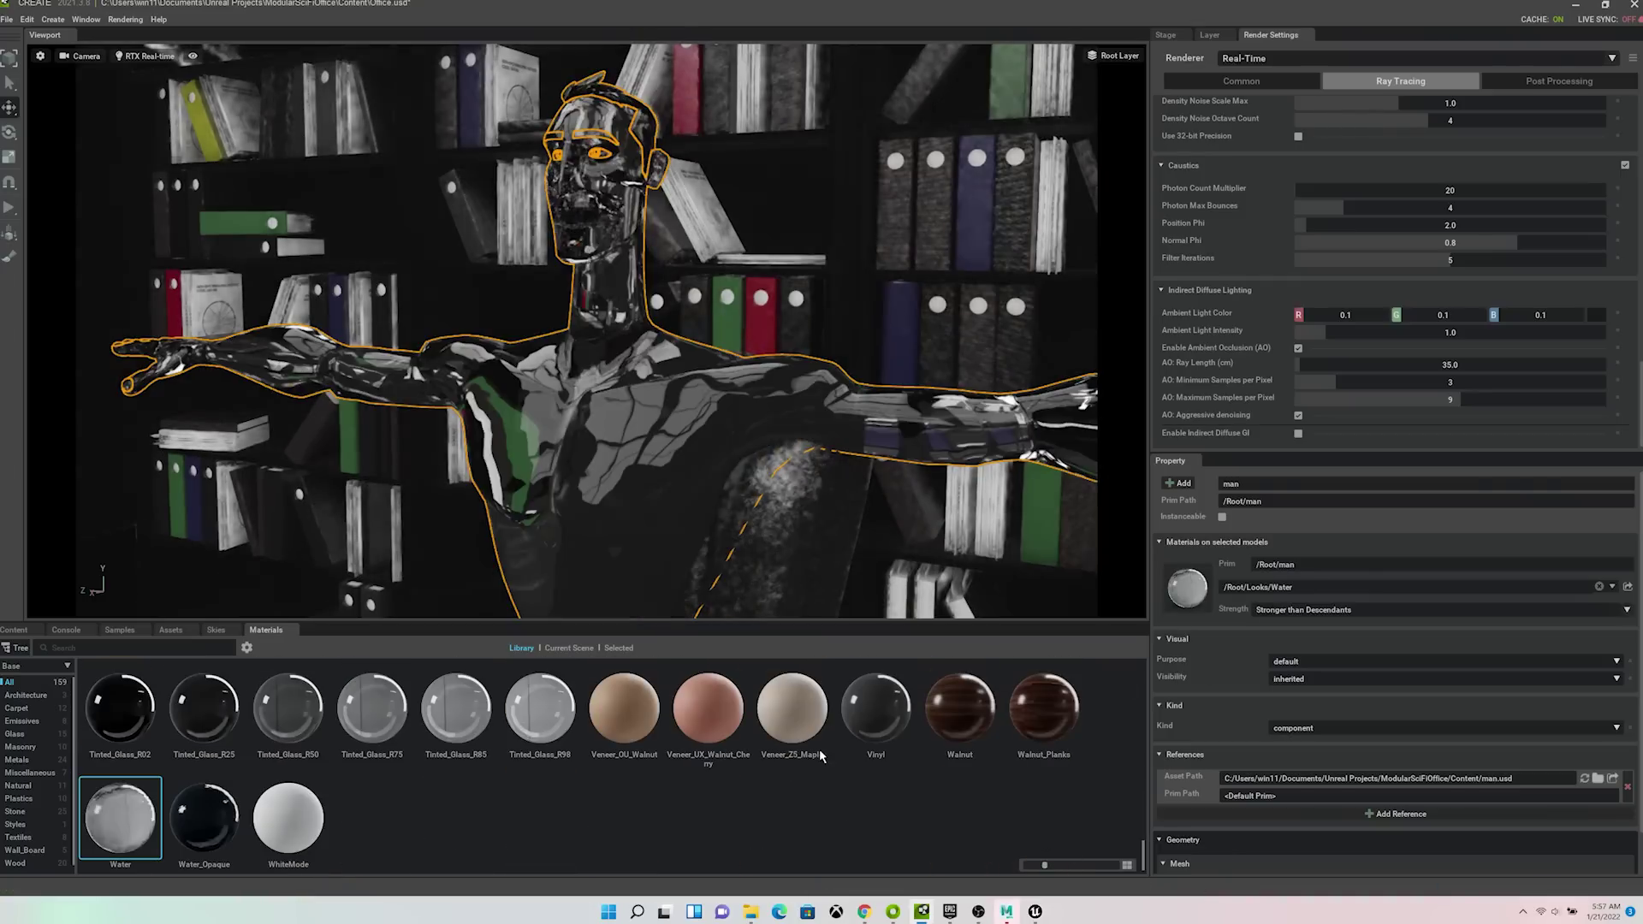
{"action": "scroll", "coordinate": [810, 770], "scroll_direction": "up", "scroll_amount": 3}
{"action": "double_click", "coordinate": [961, 759]}
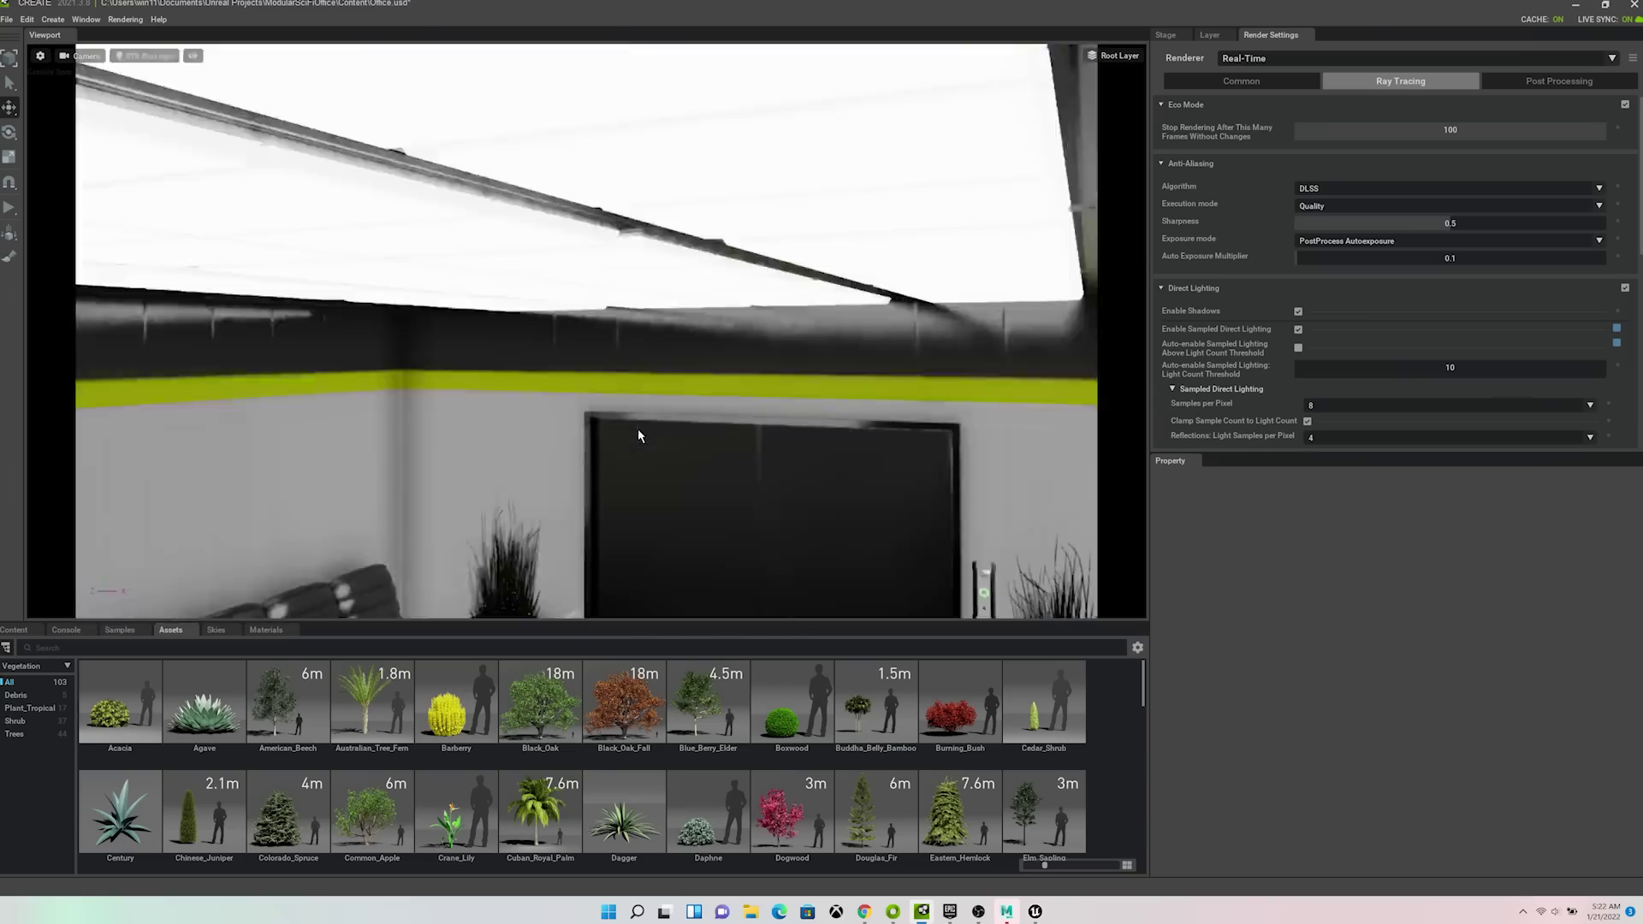
- Place a Boxwood bush and a leaf debris asset into the office
{"action": "left_click_drag", "start_coordinate": [791, 702], "coordinate": [528, 490]}
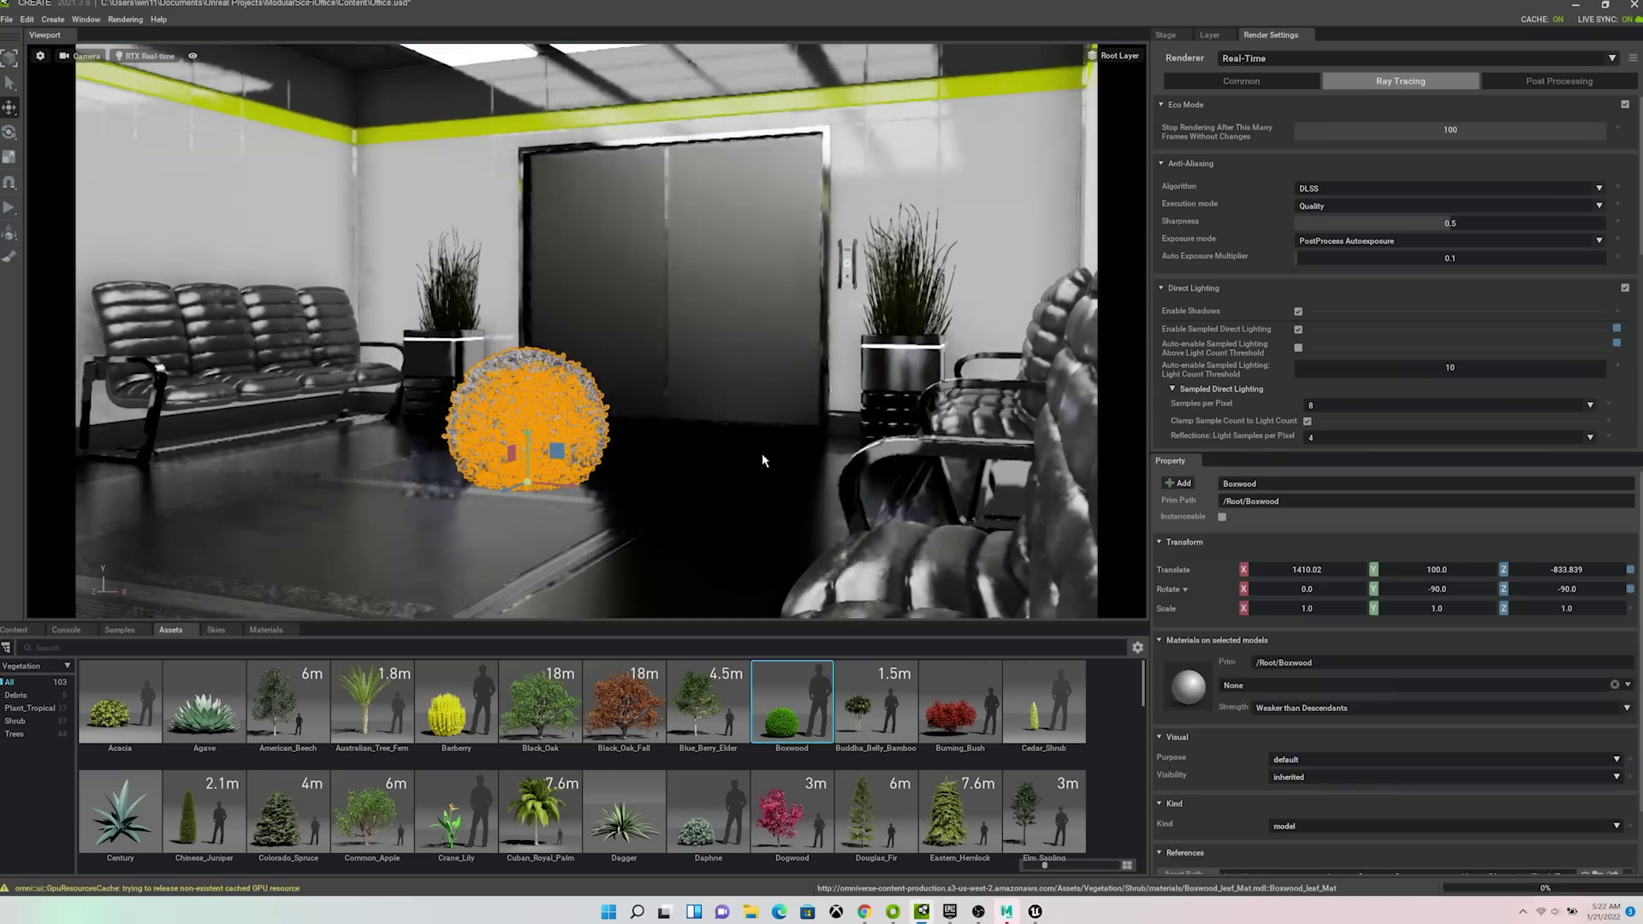
{"action": "key", "text": "f"}
{"action": "scroll", "coordinate": [687, 758], "scroll_direction": "down", "scroll_amount": 5}
{"action": "scroll", "coordinate": [687, 758], "scroll_direction": "down", "scroll_amount": 3}
{"action": "left_click_drag", "start_coordinate": [651, 791], "coordinate": [439, 432]}
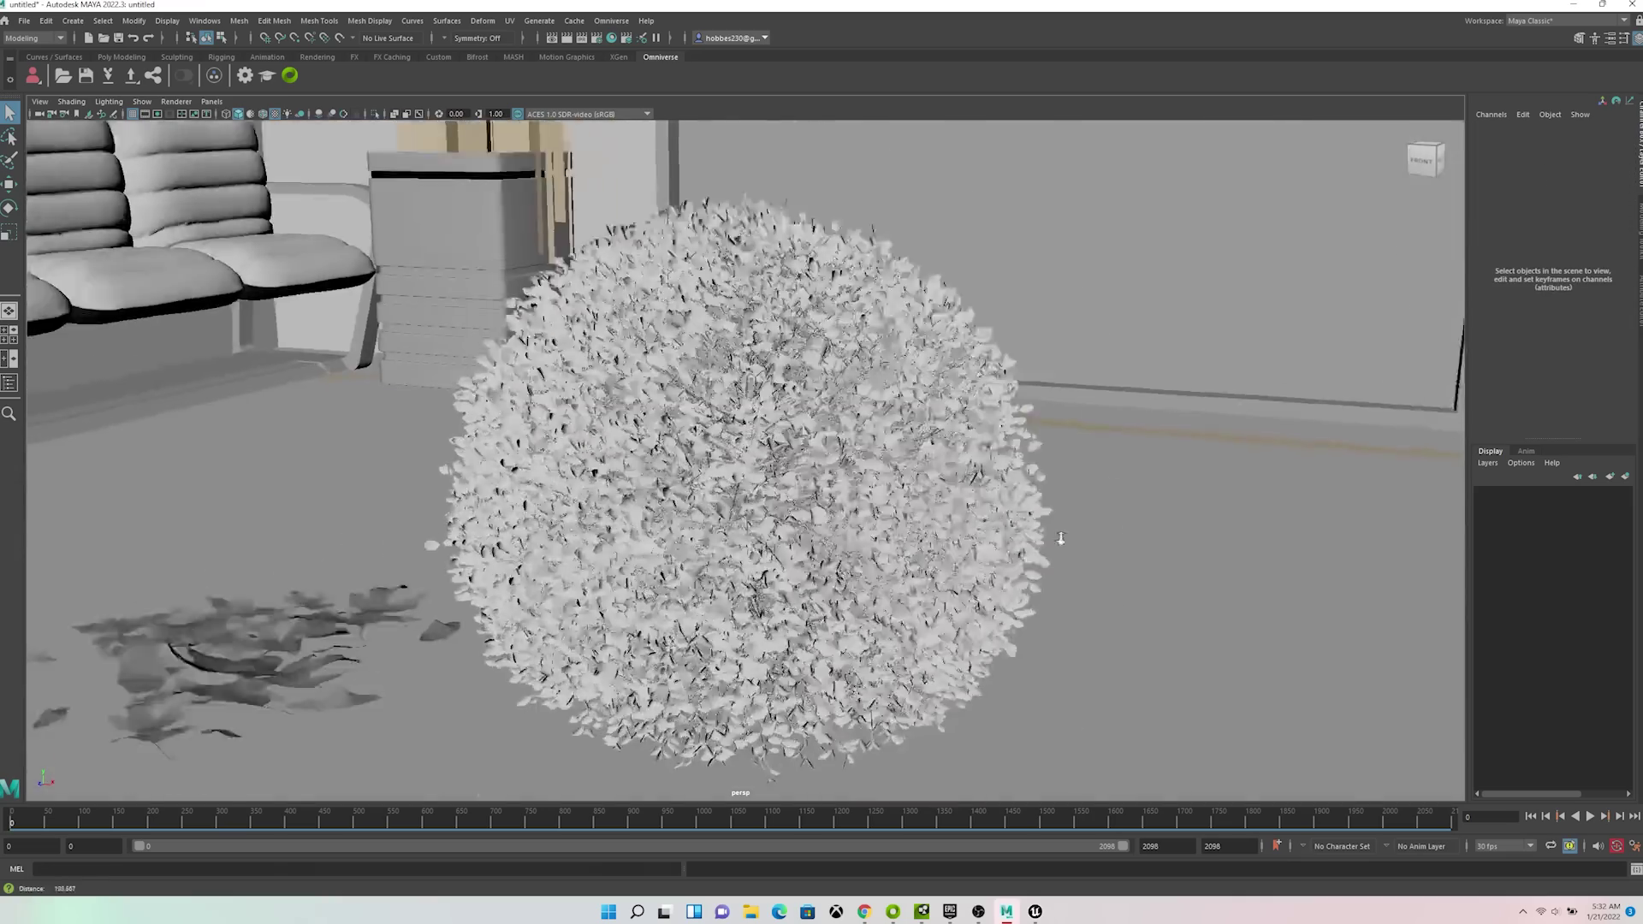
- Turn on textured shading with 6 and show typeMeshShape1 attributes for the TSAR GENOMICS text
{"action": "scroll", "coordinate": [1061, 538], "scroll_direction": "up", "scroll_amount": 10}
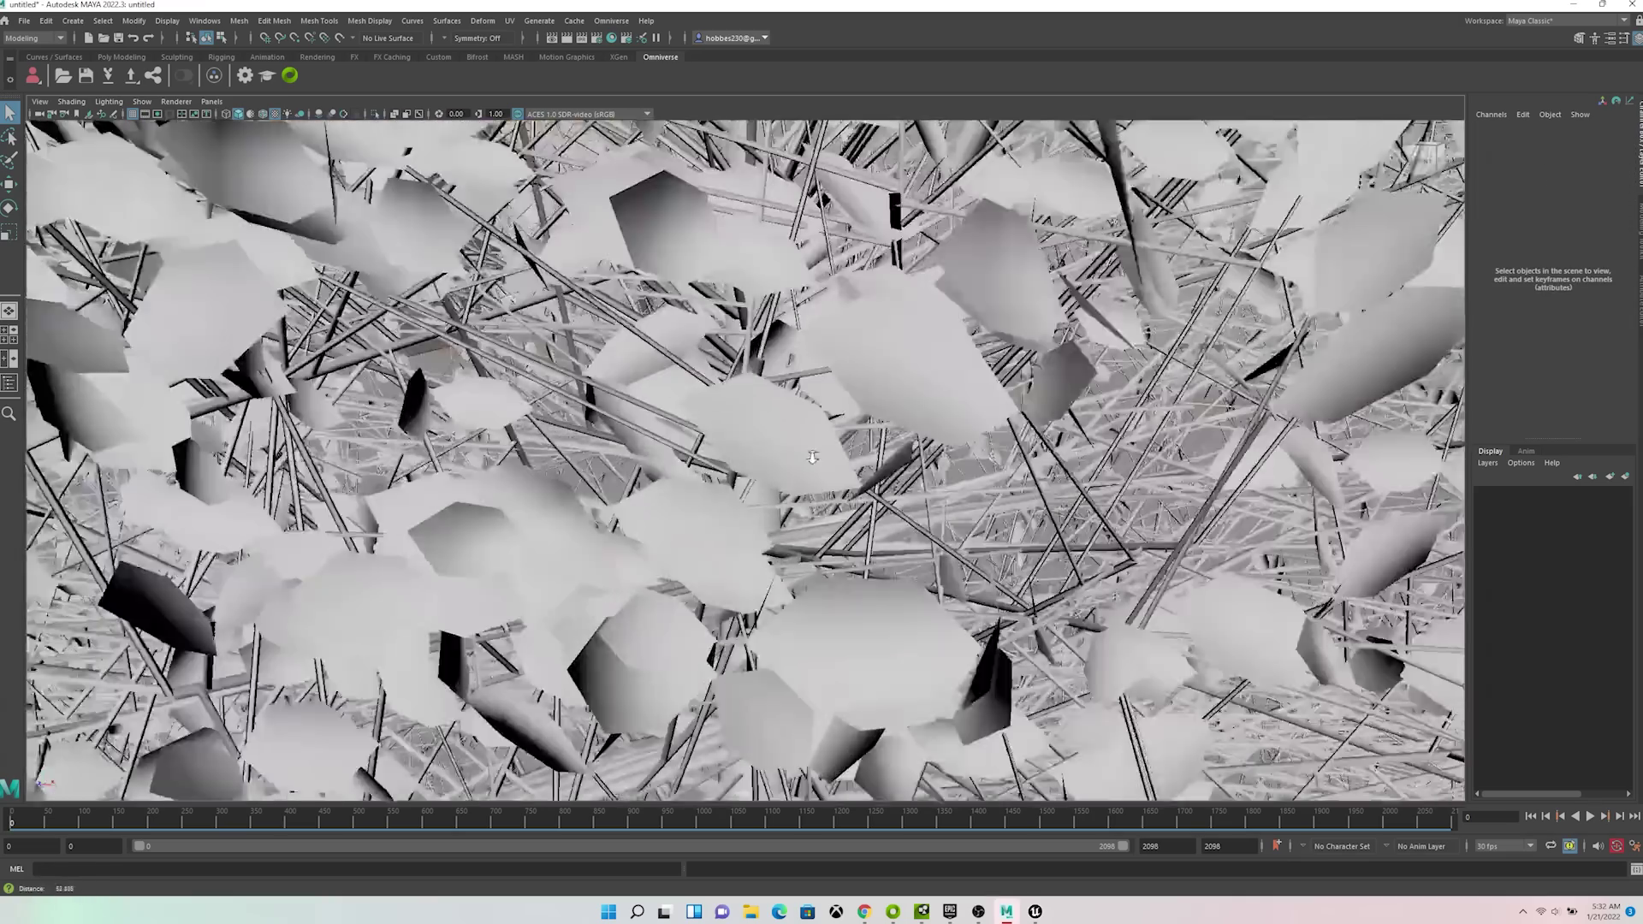
{"action": "scroll", "coordinate": [823, 477], "scroll_direction": "down", "scroll_amount": 12}
{"action": "key", "text": "6"}
{"action": "left_click_drag", "start_coordinate": [824, 476], "coordinate": [865, 537], "text": "alt"}
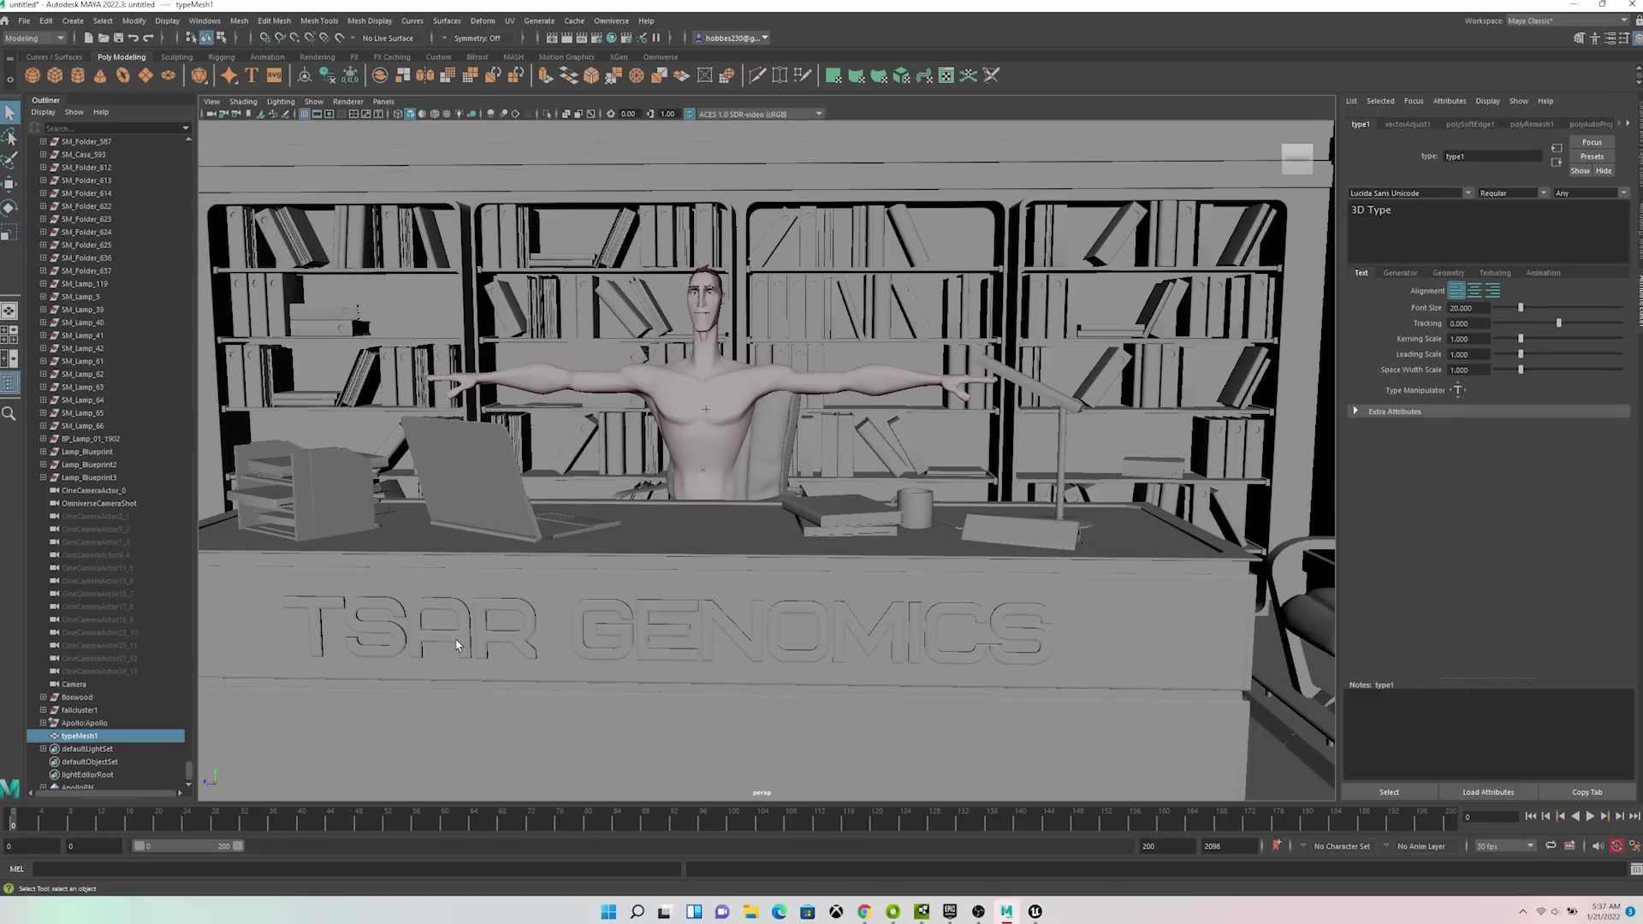
{"action": "left_click", "coordinate": [459, 645]}
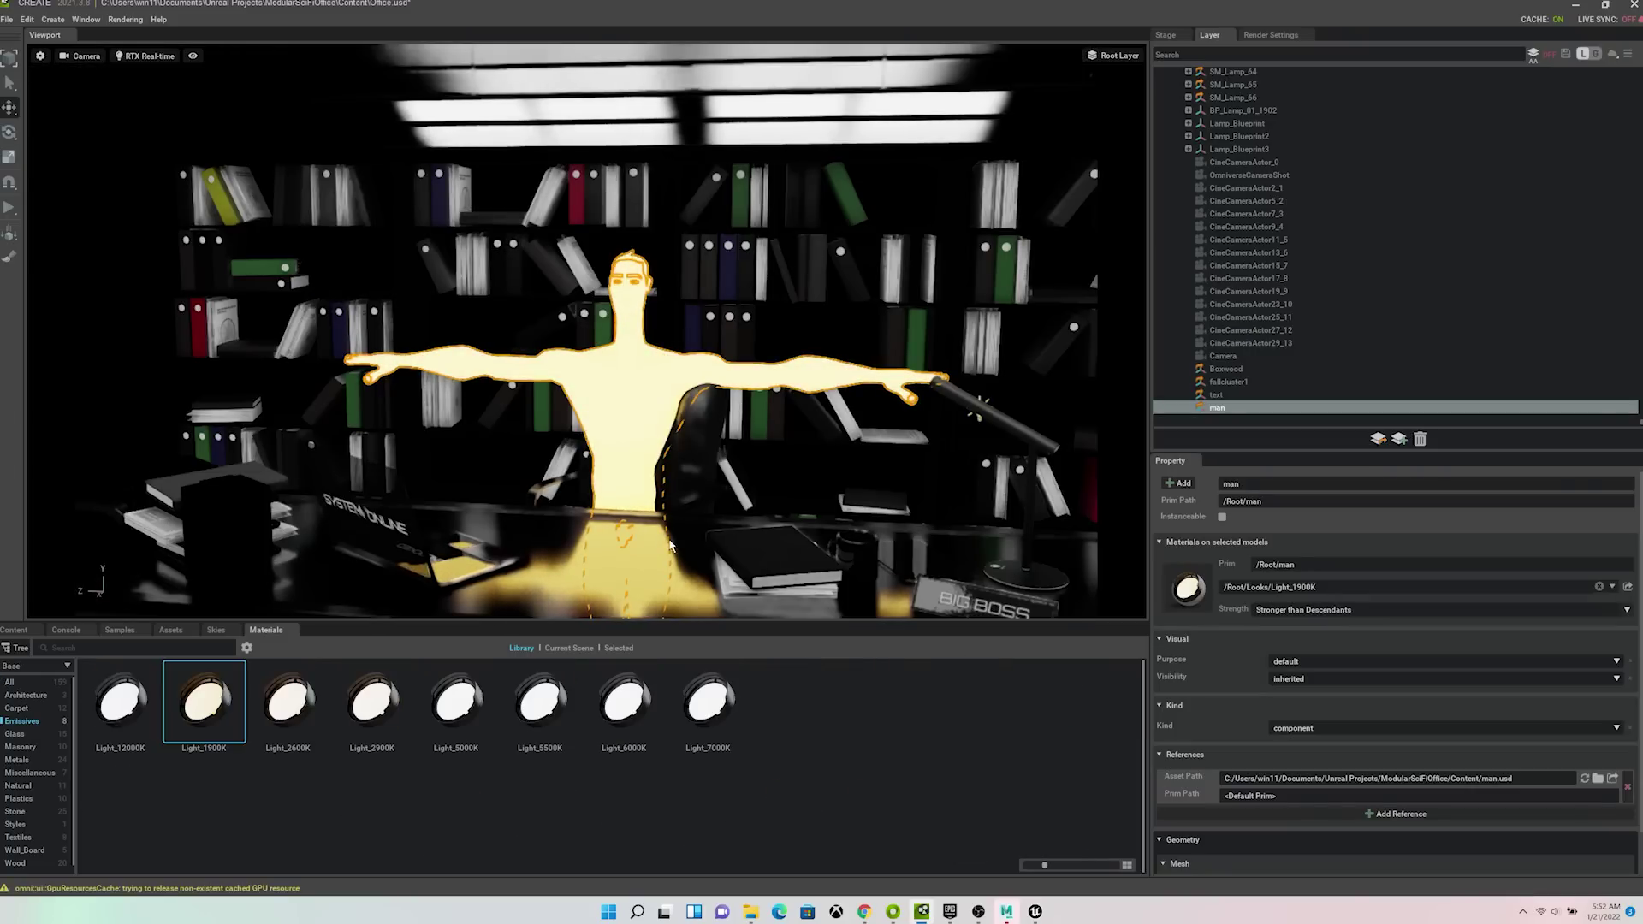
- Give the man Marble_Smooth, then a chrome Silver material, and deselect him
{"action": "left_click_drag", "start_coordinate": [876, 791], "coordinate": [1196, 593]}
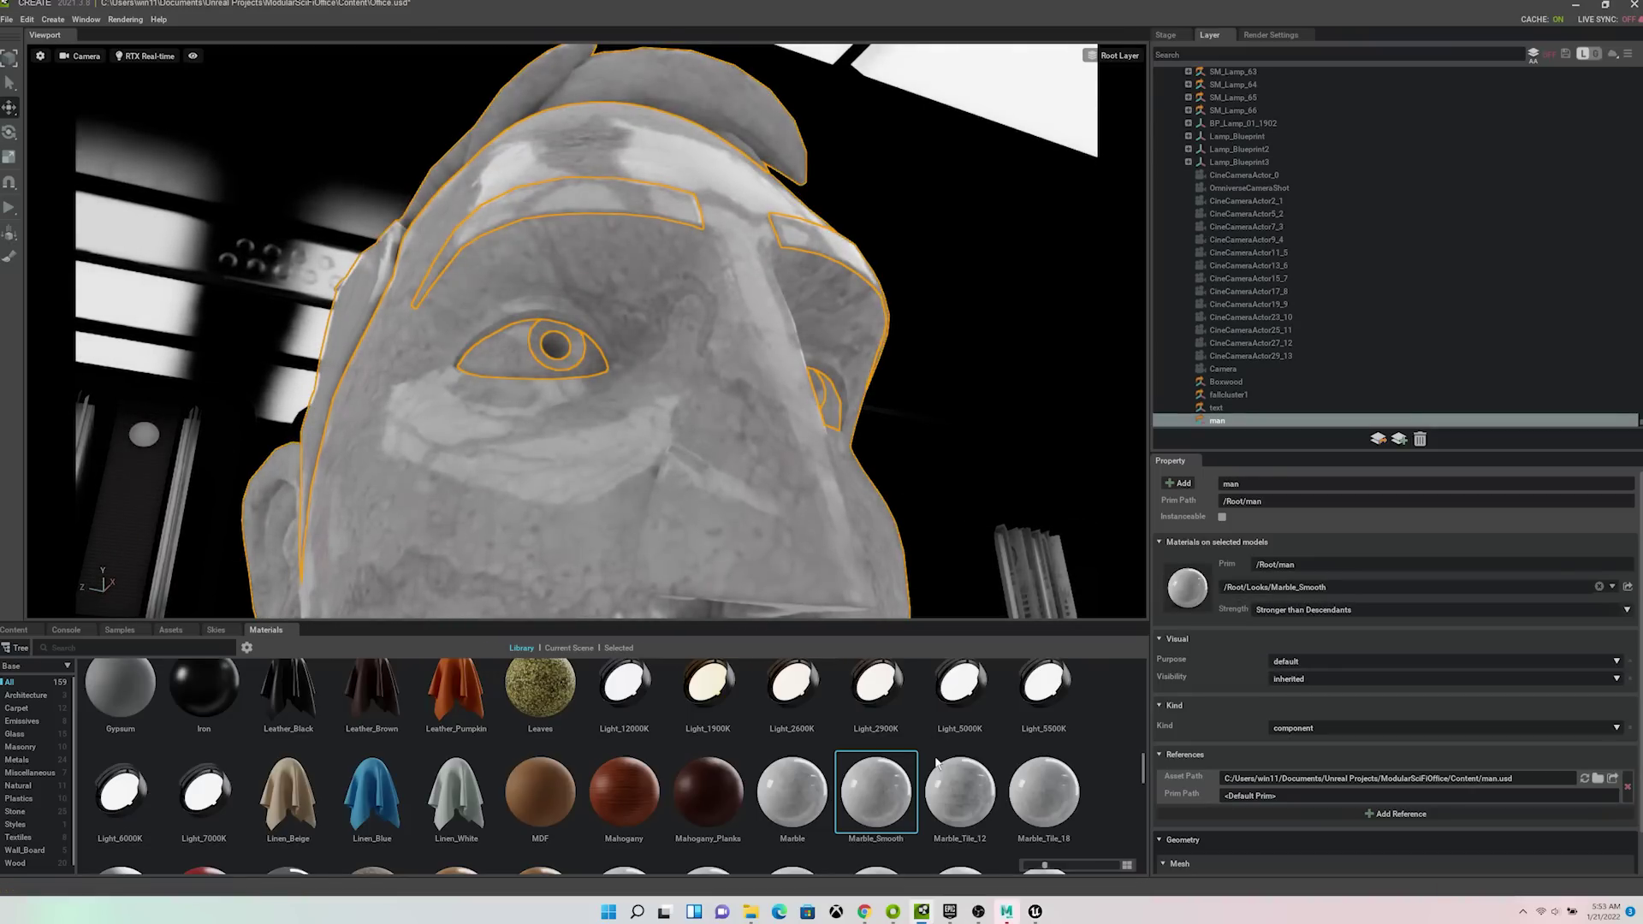
{"action": "scroll", "coordinate": [937, 763], "scroll_direction": "down", "scroll_amount": 1}
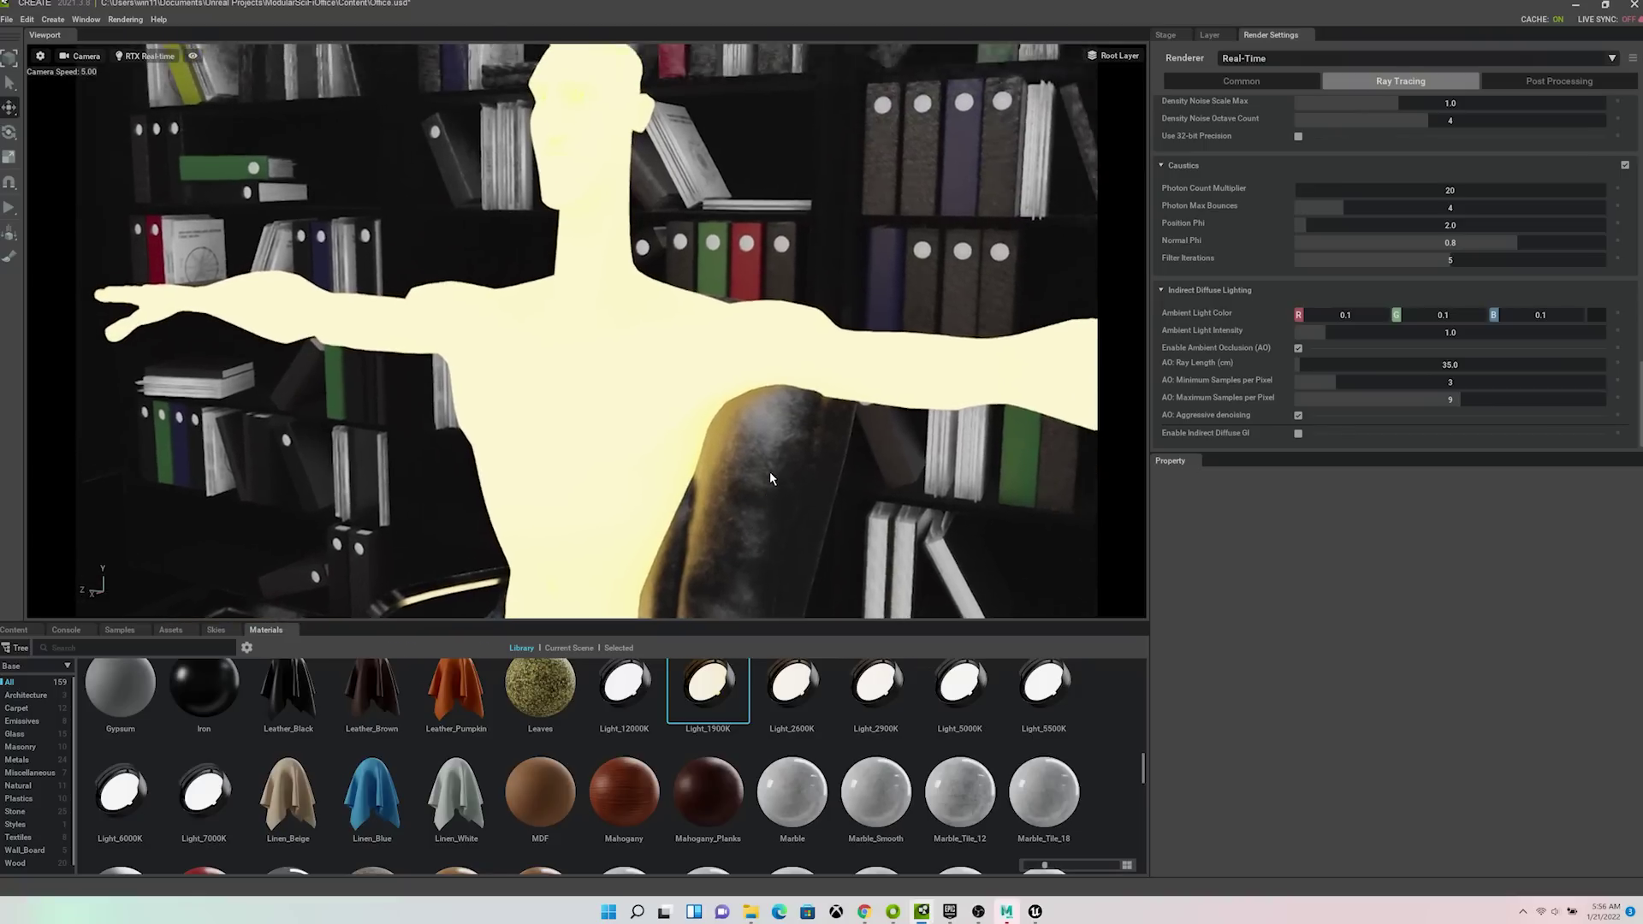
{"action": "right_click_drag", "start_coordinate": [770, 477], "coordinate": [602, 651]}
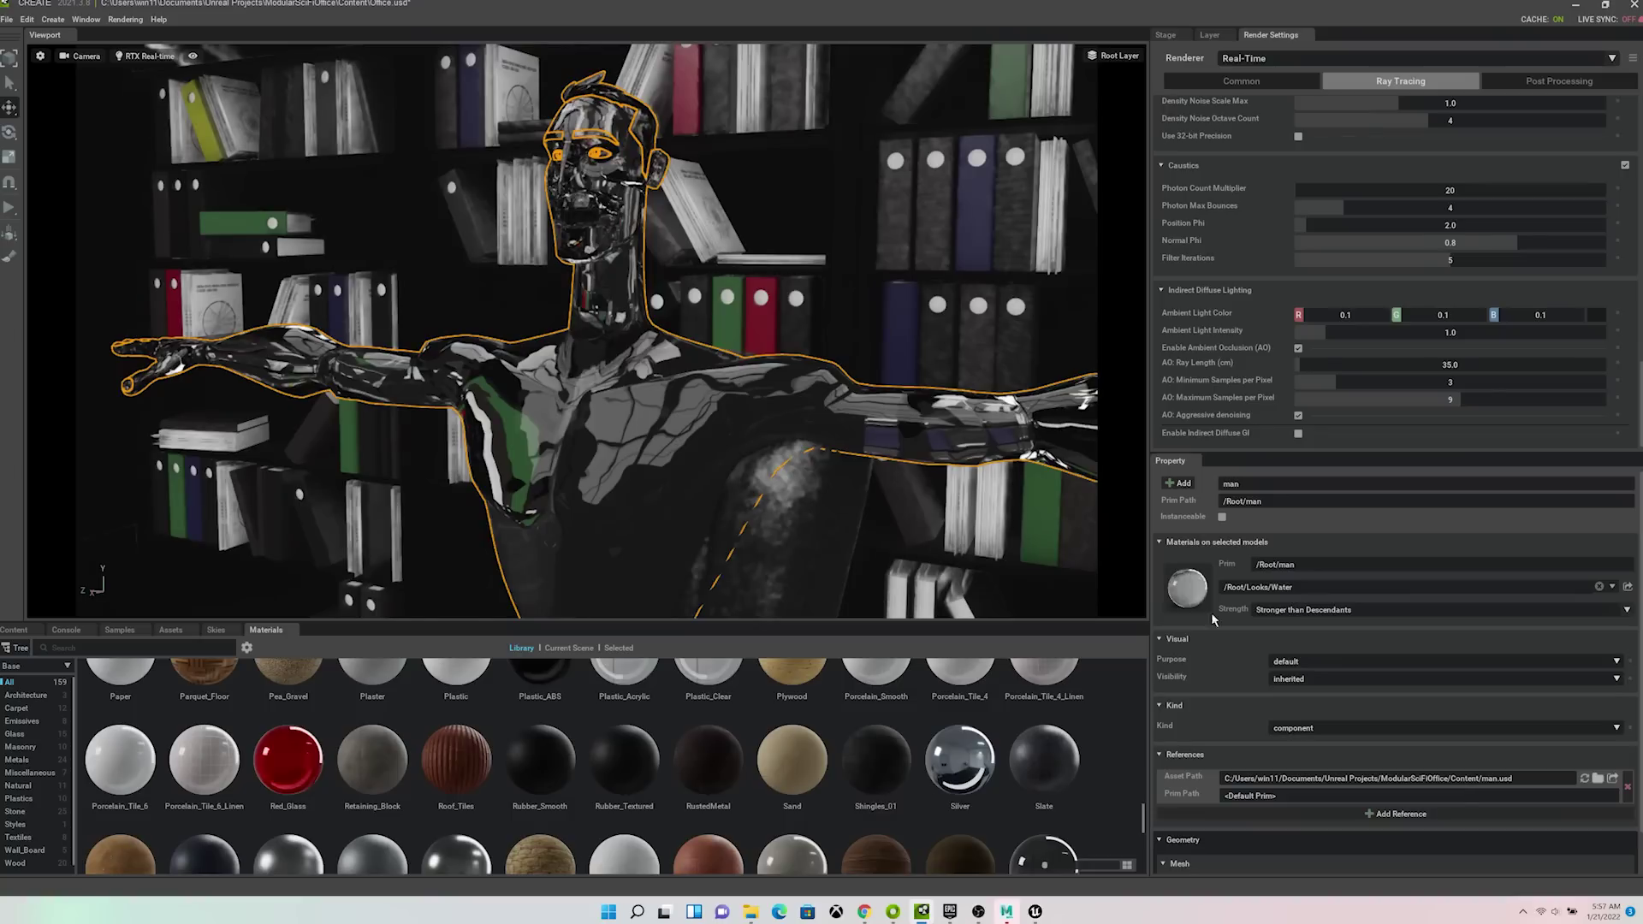
{"action": "left_click_drag", "start_coordinate": [1106, 695], "coordinate": [1239, 629]}
{"action": "scroll", "coordinate": [652, 775], "scroll_direction": "up", "scroll_amount": 1}
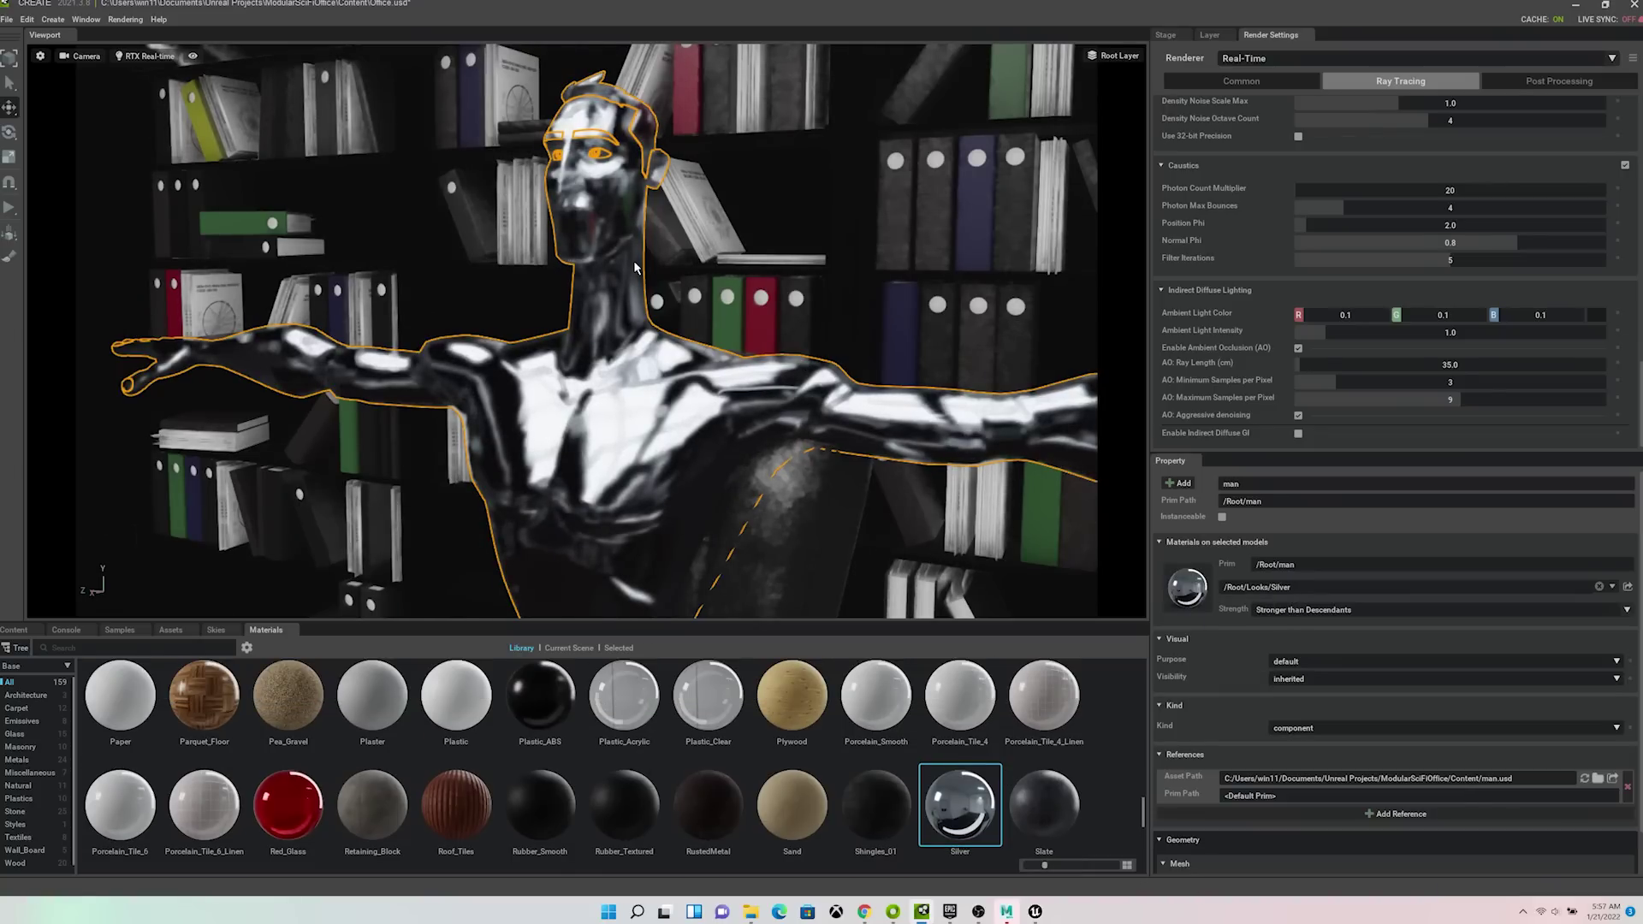
{"action": "left_click", "coordinate": [634, 218]}
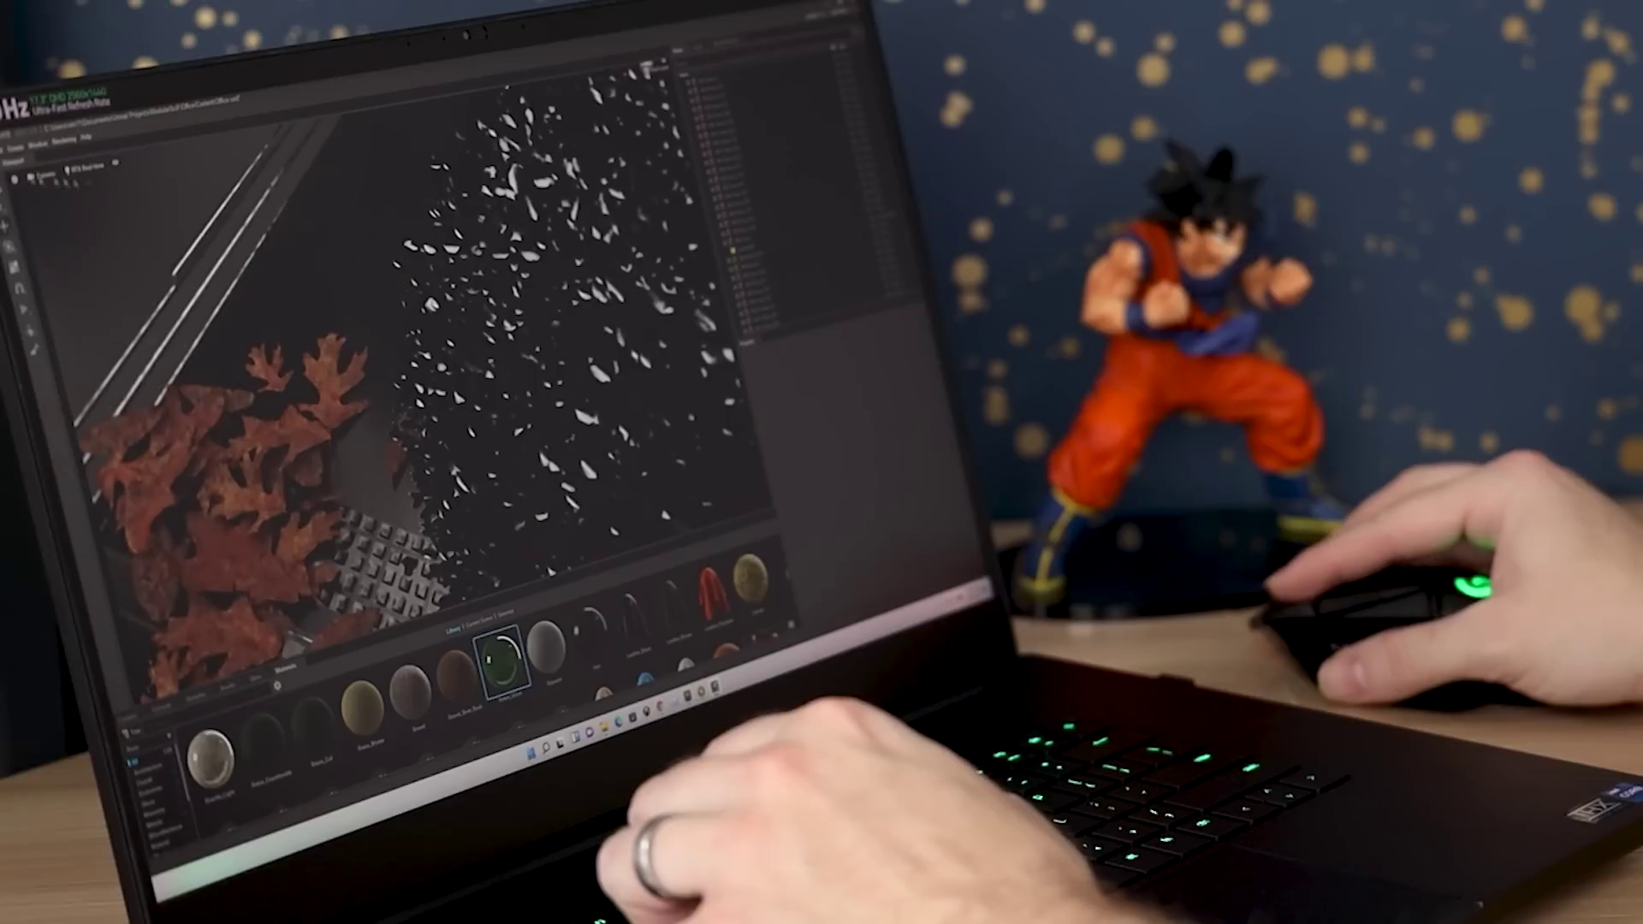
- Apply a green material to the leaf pile and switch the viewport to RTX Path Traced
{"action": "left_click_drag", "start_coordinate": [500, 658], "coordinate": [609, 356]}
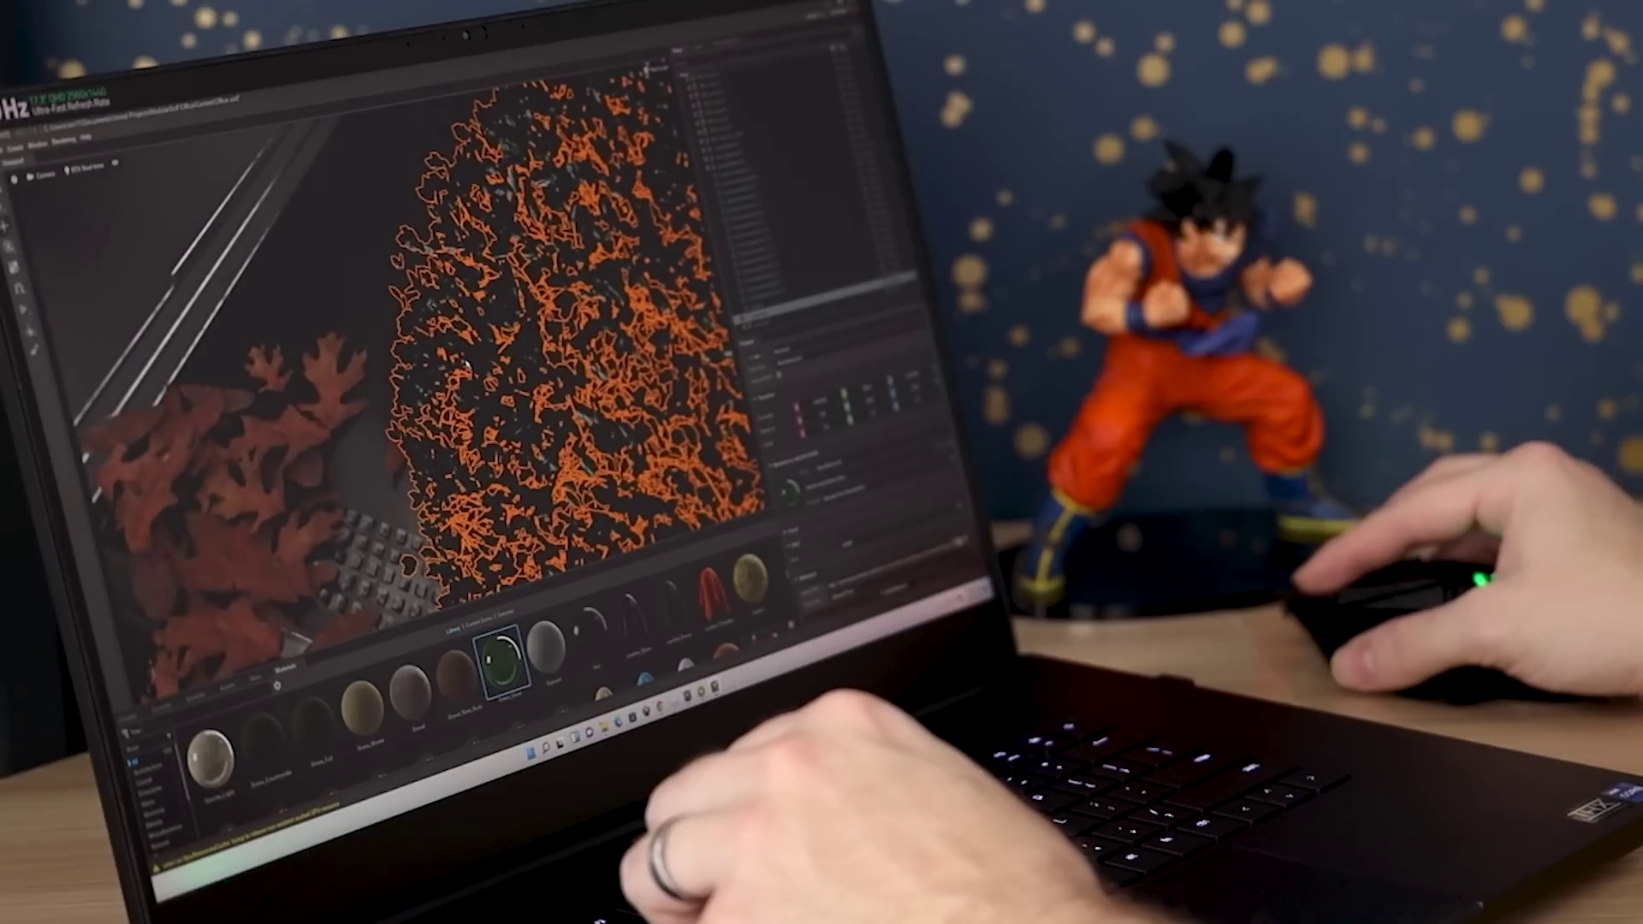
{"action": "left_click", "coordinate": [257, 283]}
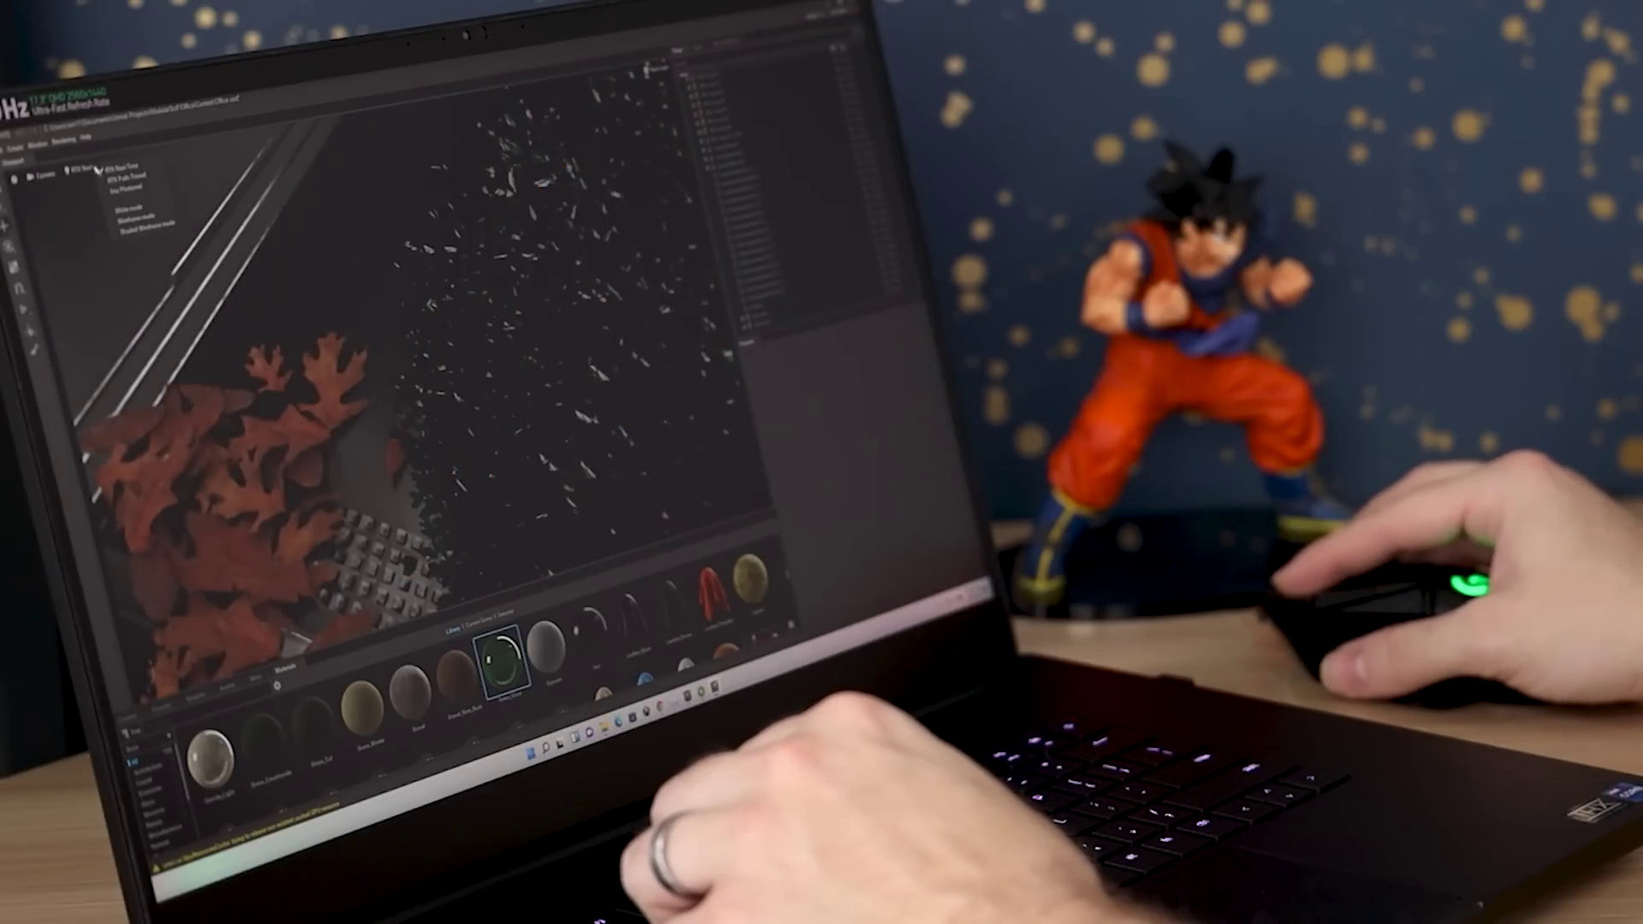
{"action": "left_click", "coordinate": [128, 180]}
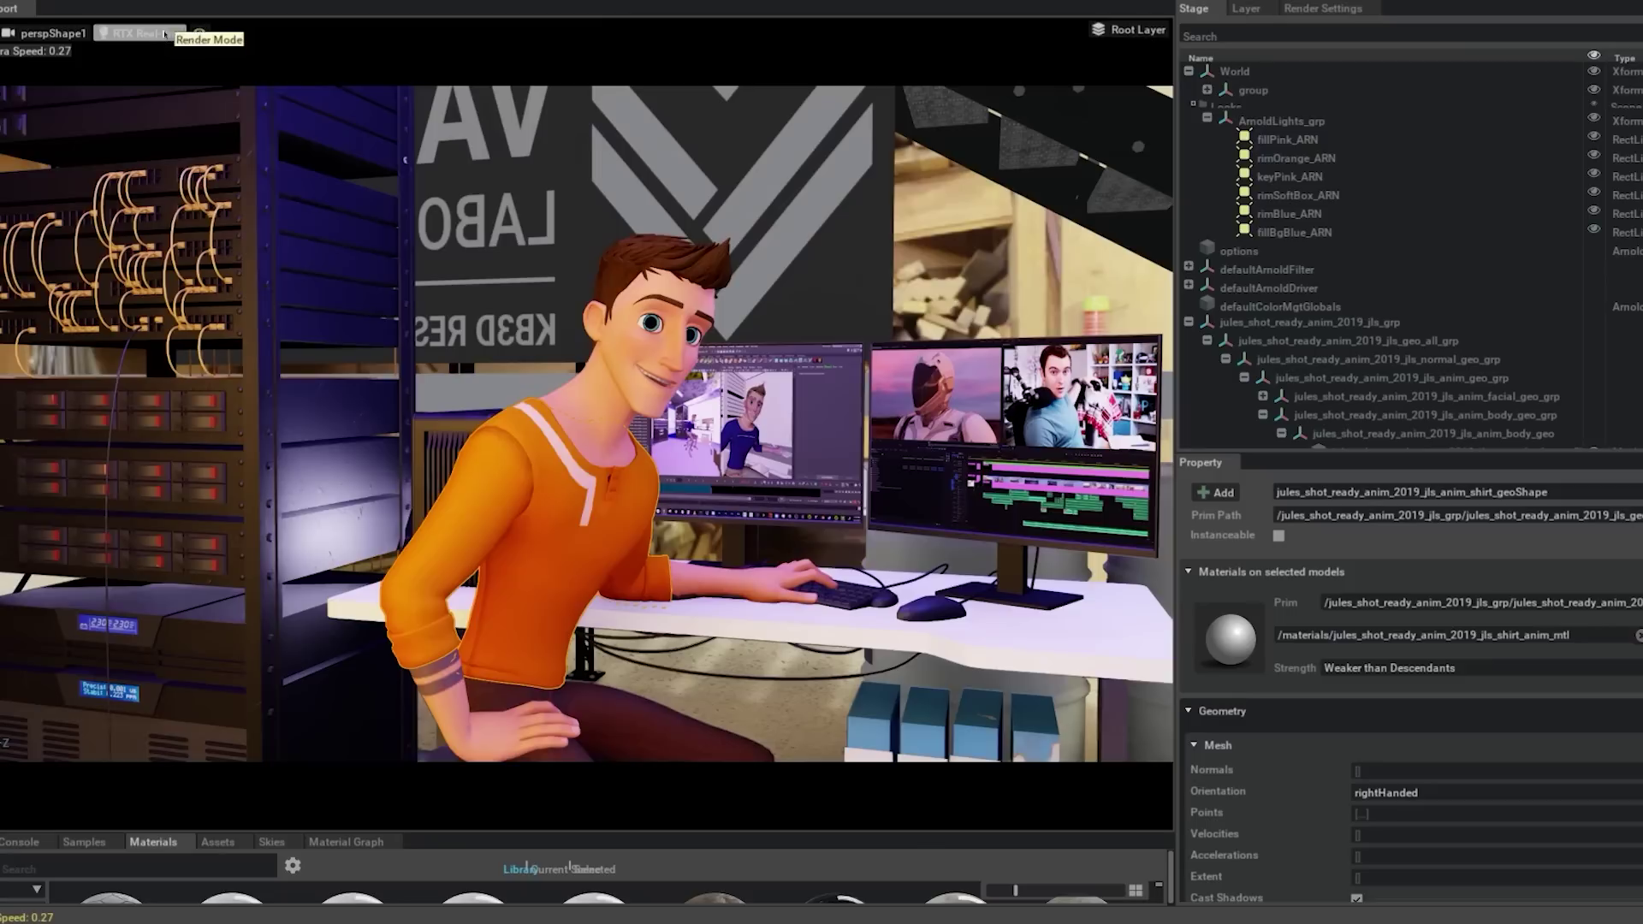
- Switch the viewport renderer from RTX Real-time to RTX Path-Traced
{"action": "left_click", "coordinate": [163, 34]}
{"action": "left_click", "coordinate": [233, 59]}
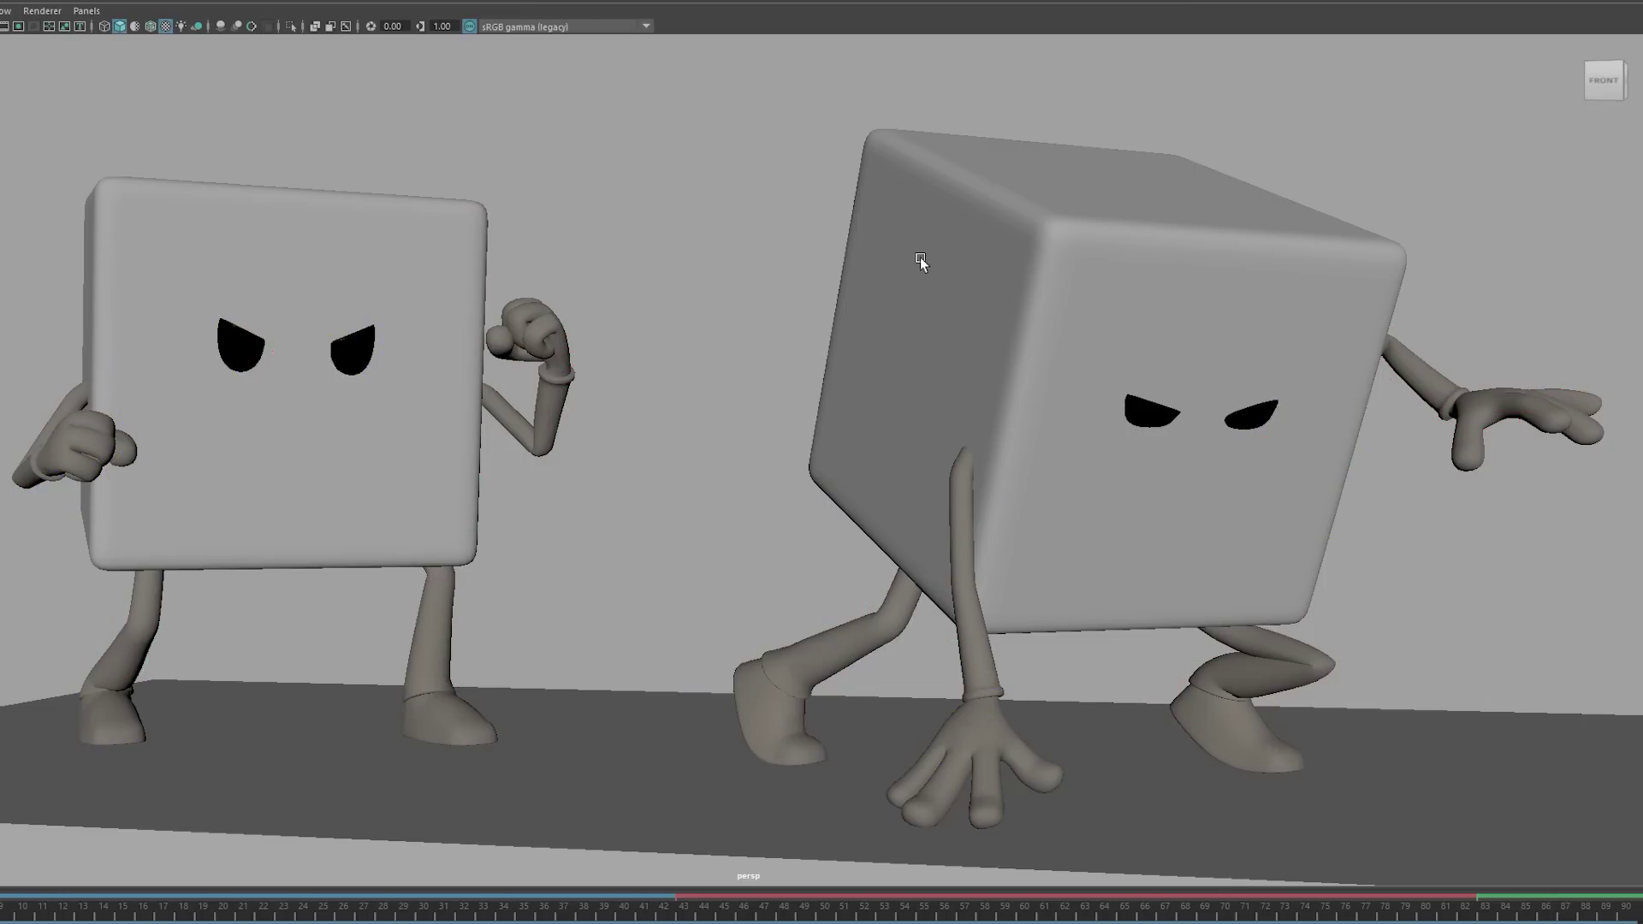
- Reshape the left cube fighter's eyes, hide the rig controls, and zoom out over both characters
{"action": "middle_click_drag", "start_coordinate": [915, 259], "coordinate": [923, 257]}
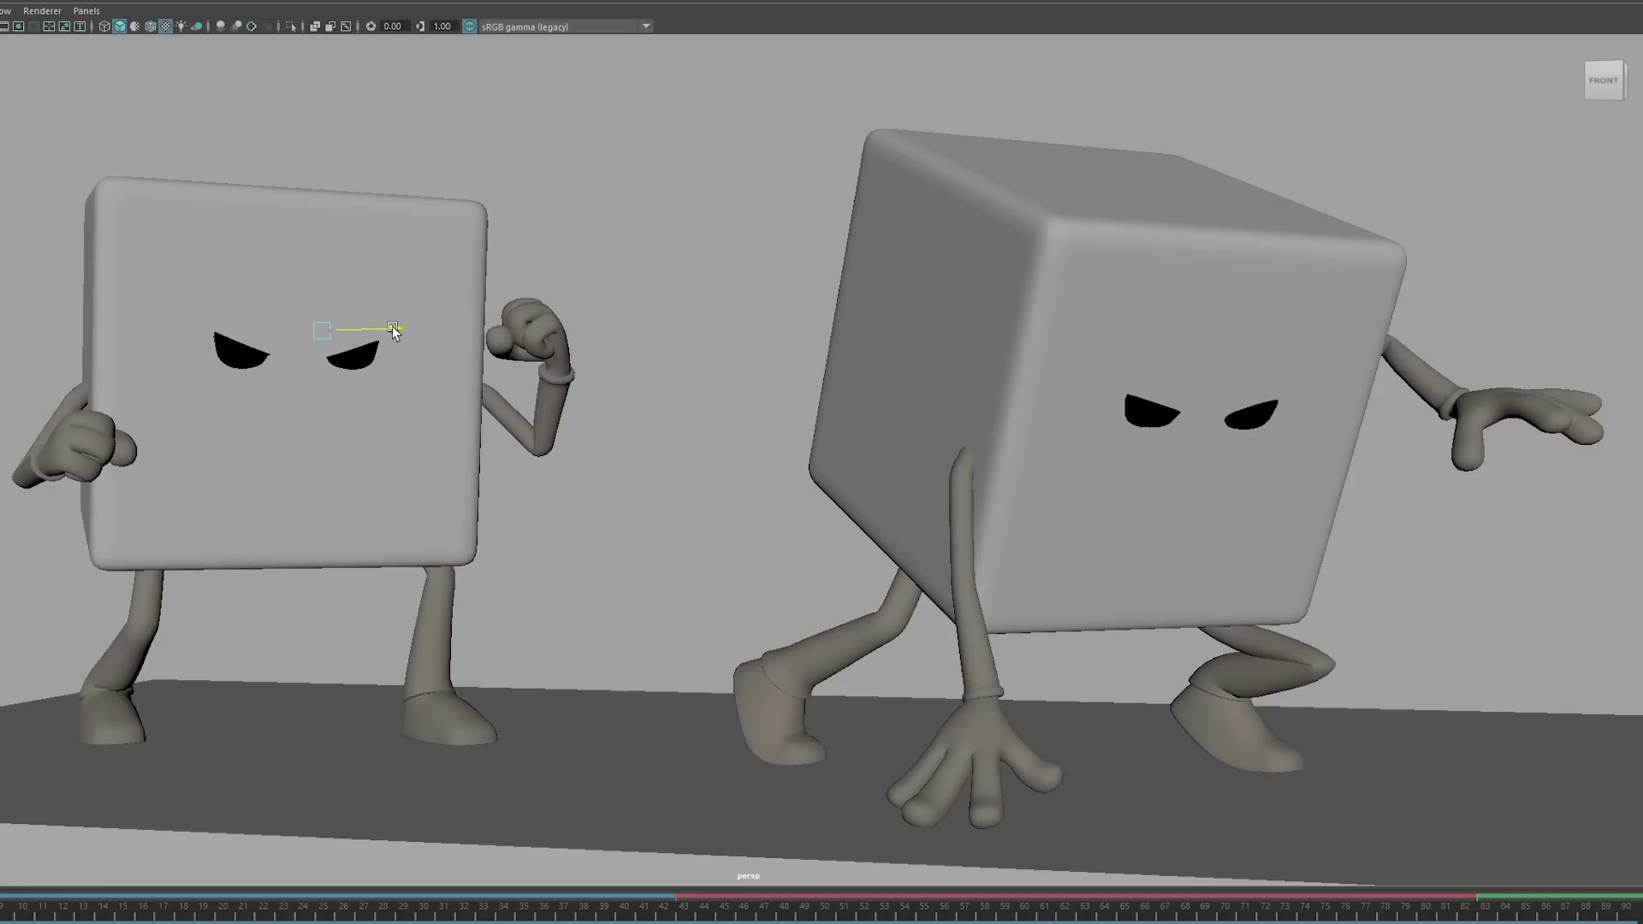
{"action": "left_click_drag", "start_coordinate": [392, 326], "coordinate": [389, 330]}
{"action": "key", "text": "ctrl+shift+c"}
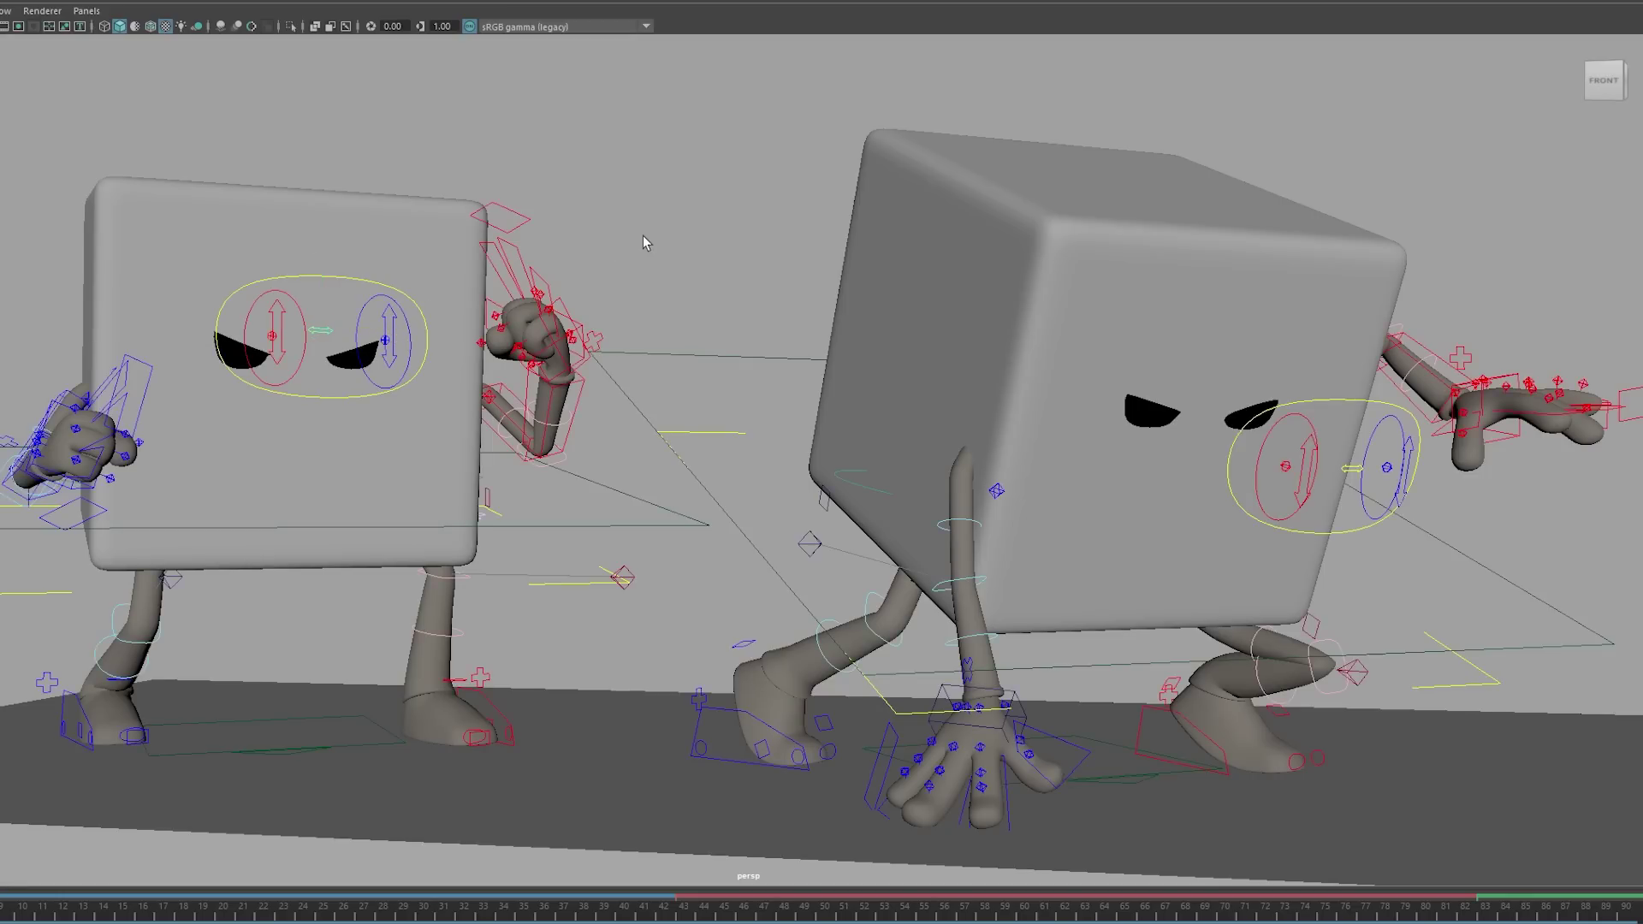
{"action": "key", "text": "ctrl+shift+c"}
{"action": "scroll", "coordinate": [689, 275], "scroll_direction": "down", "scroll_amount": 10}
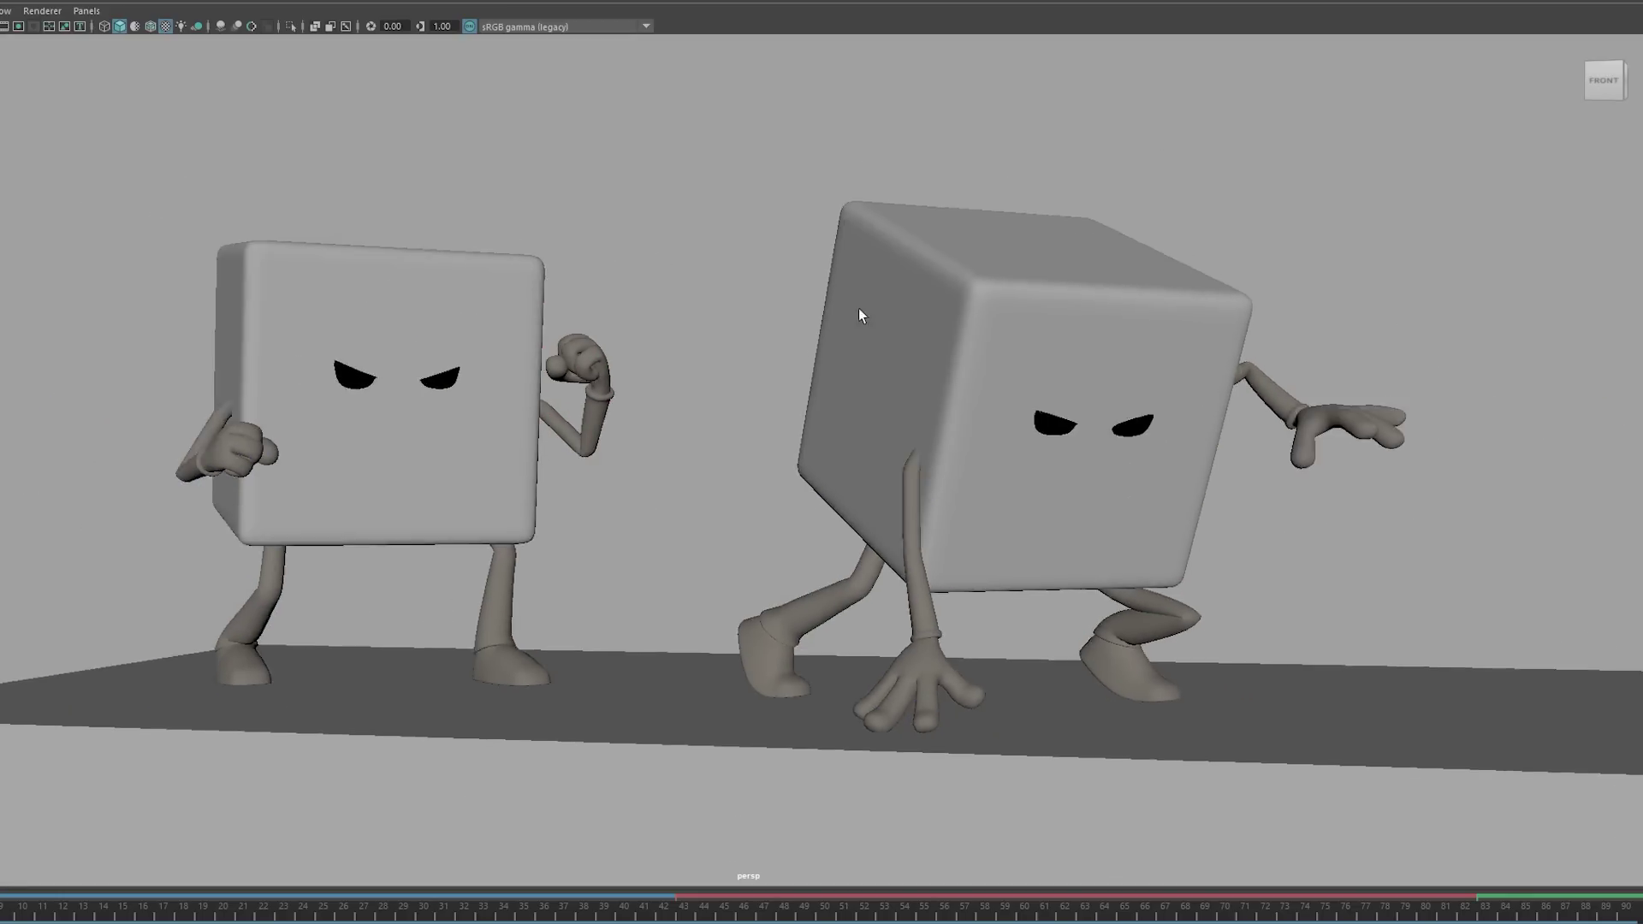